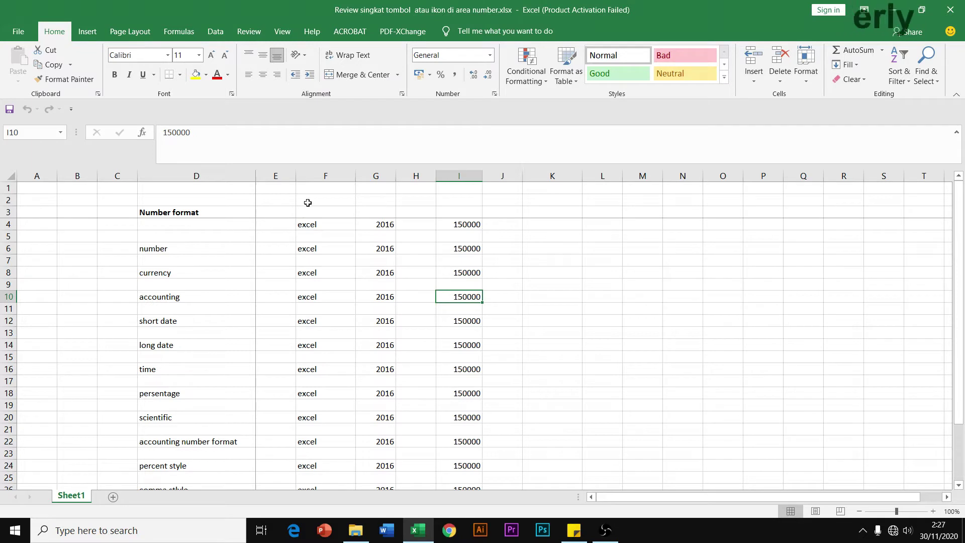
- Review the text, 2016 and 150000 sample values and the format names in column D
click(312, 174)
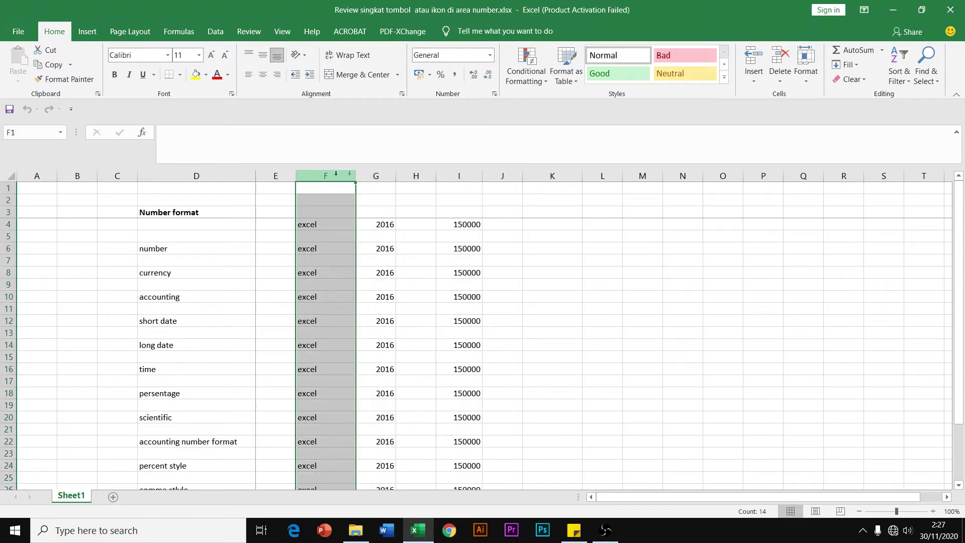
click(377, 174)
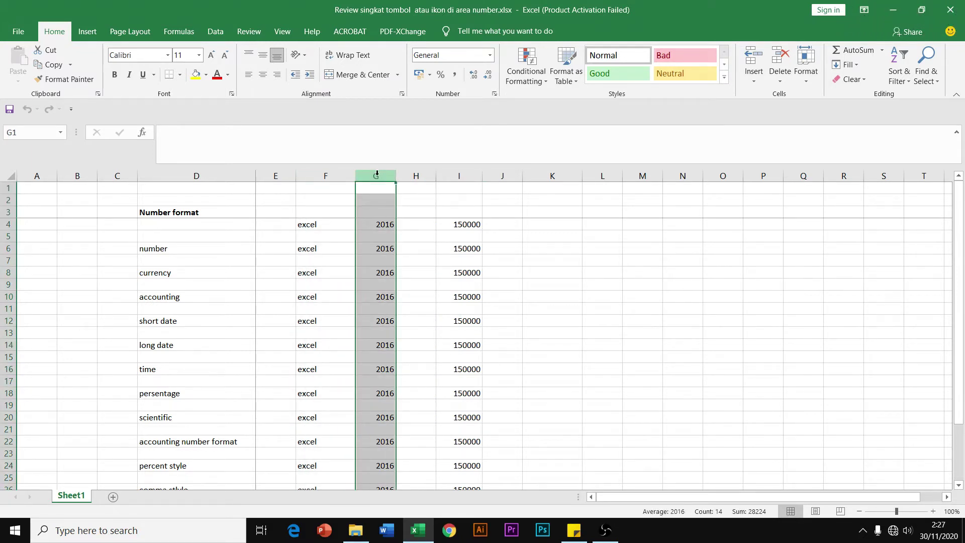
click(460, 175)
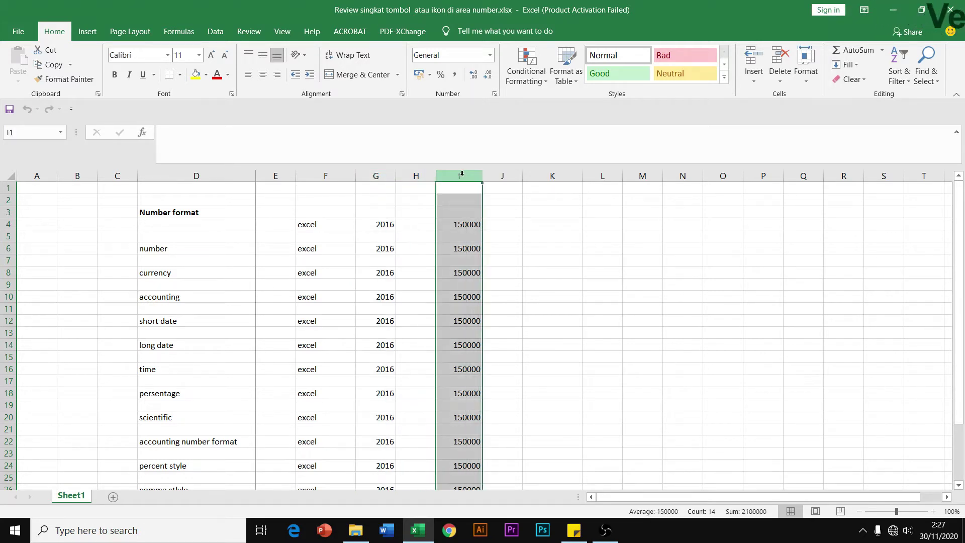
click(196, 176)
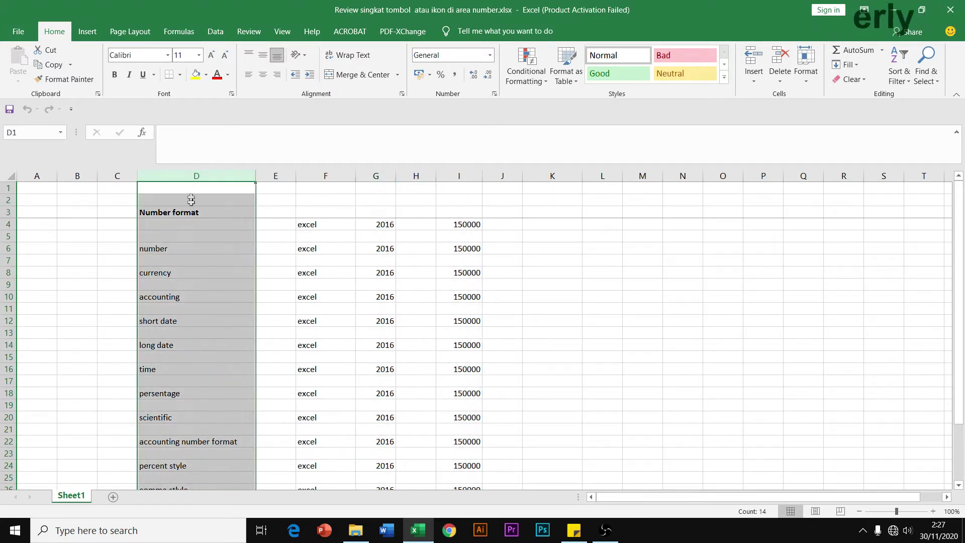
click(187, 249)
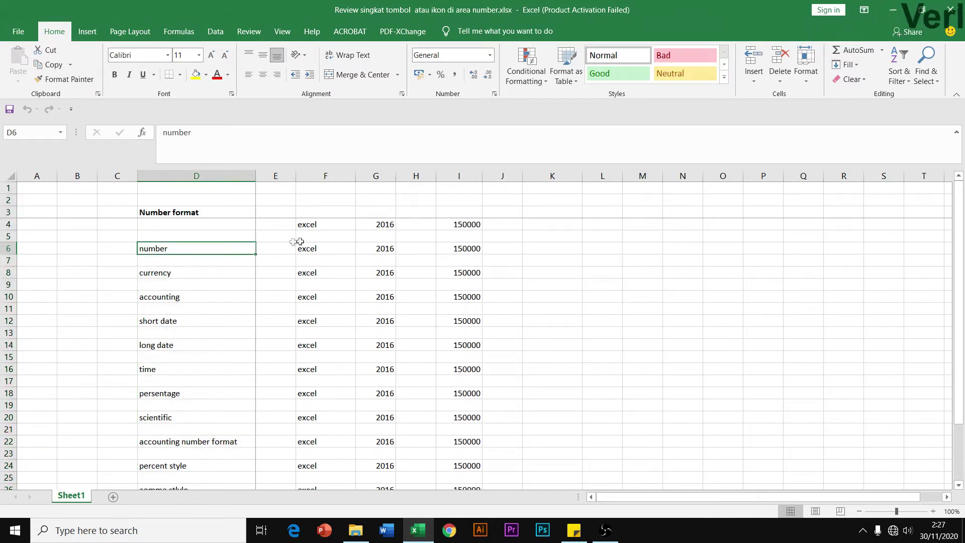
click(334, 224)
drag(338, 225, 459, 225)
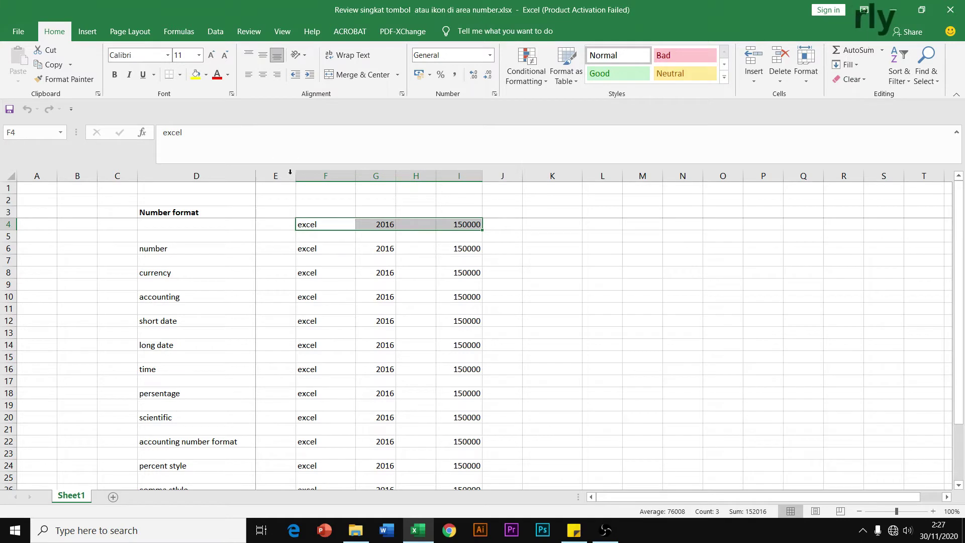
click(322, 227)
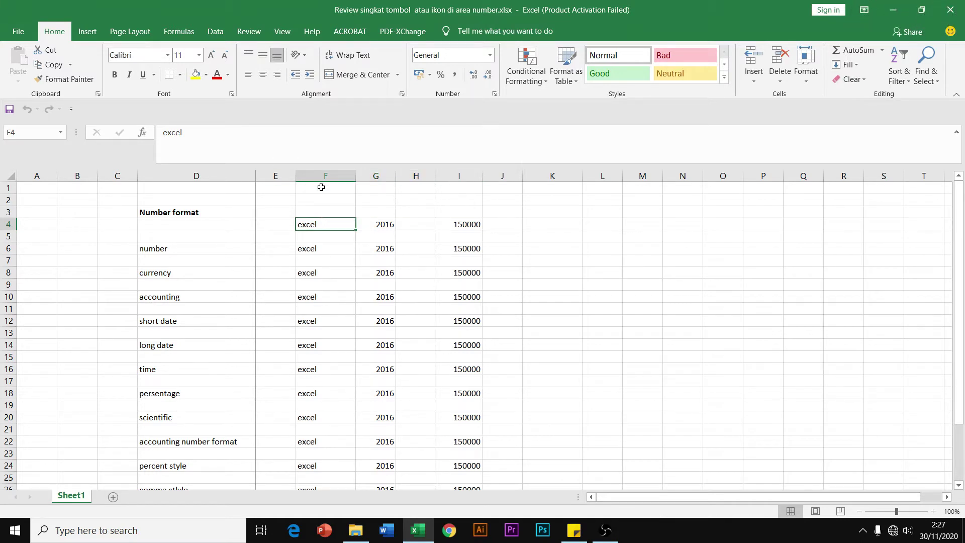
- Apply the Number format to the number row's samples F6:I6
click(377, 175)
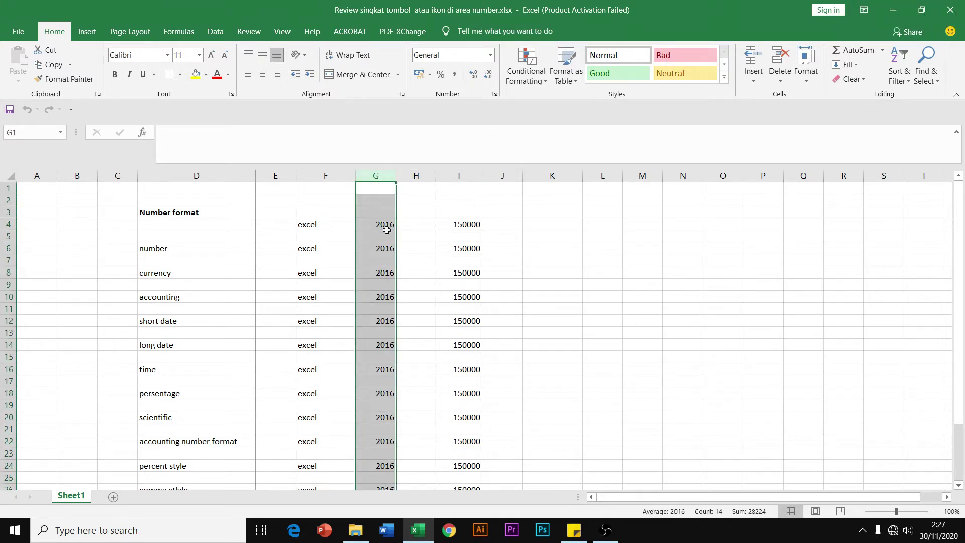
click(460, 177)
click(179, 249)
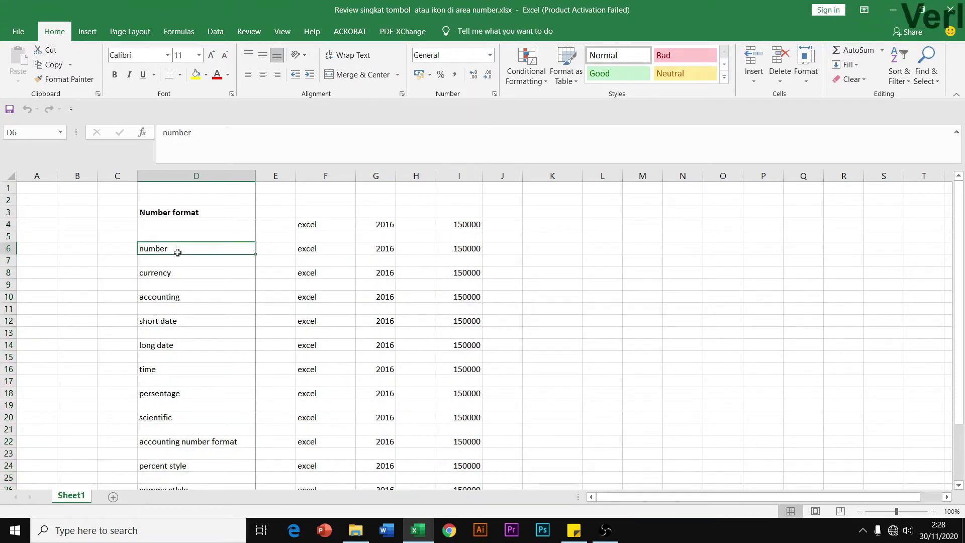
click(306, 250)
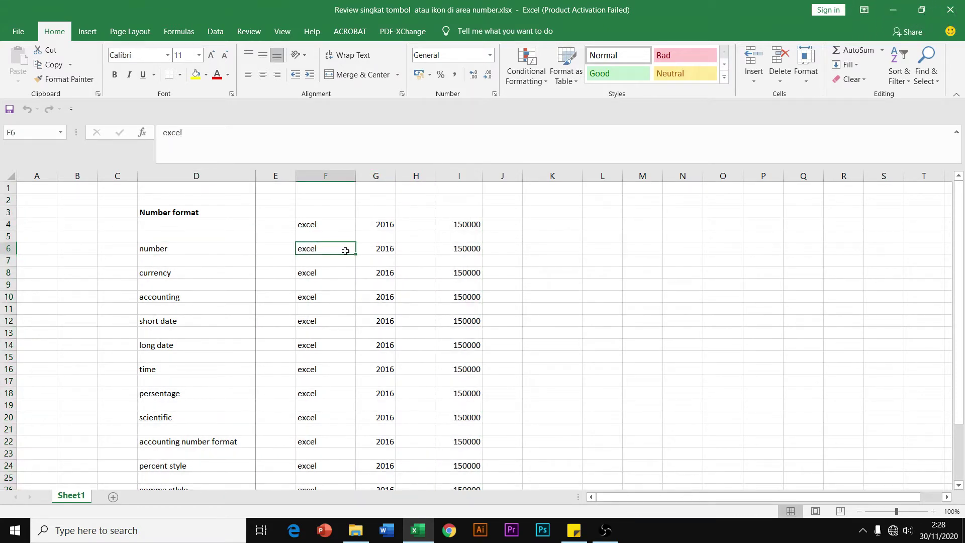
drag(345, 251, 470, 250)
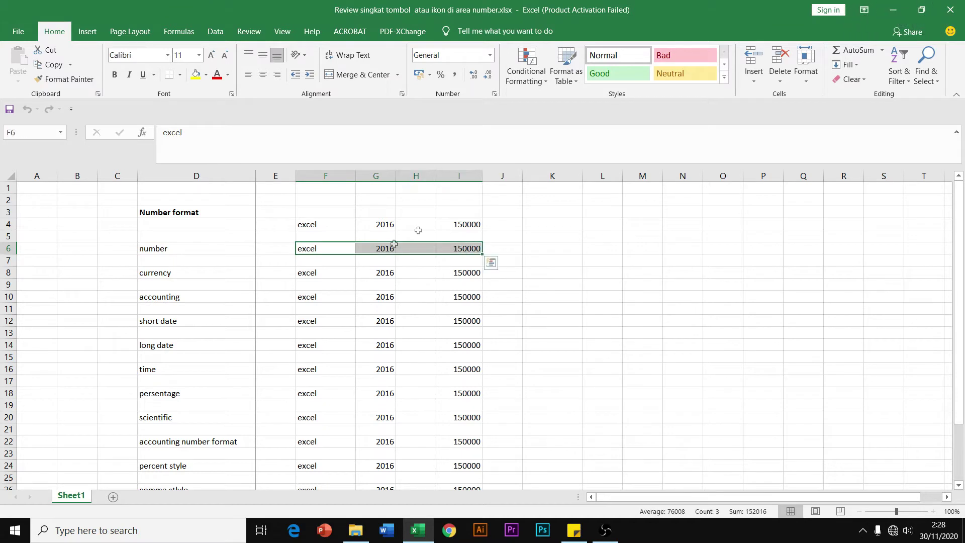
click(490, 55)
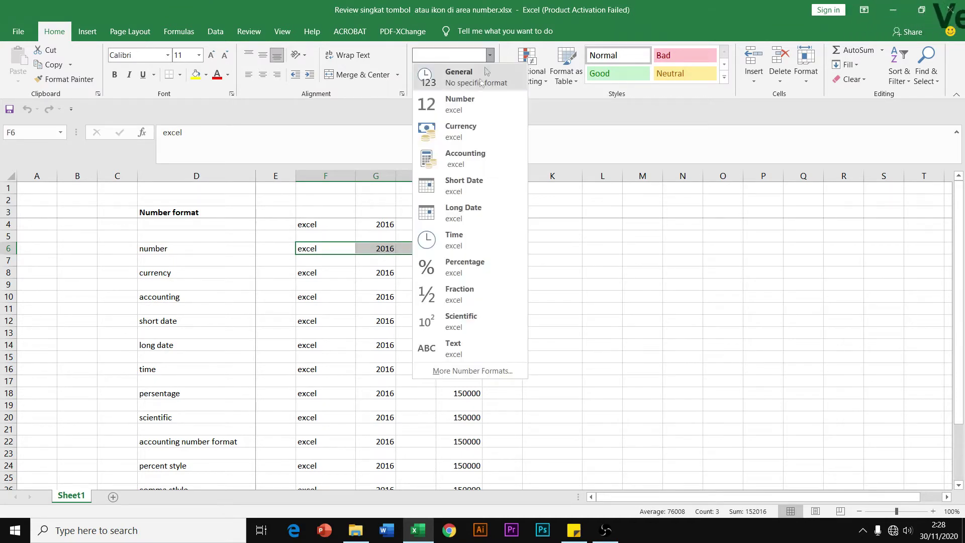
click(465, 102)
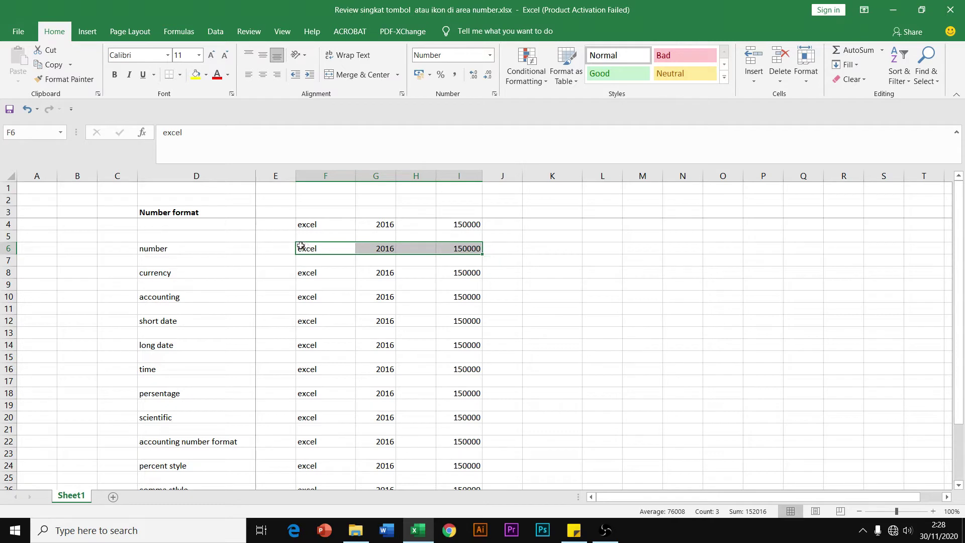
- Check the formatted 2016 value in G6 and select the currency samples F8:I8
click(377, 249)
click(308, 247)
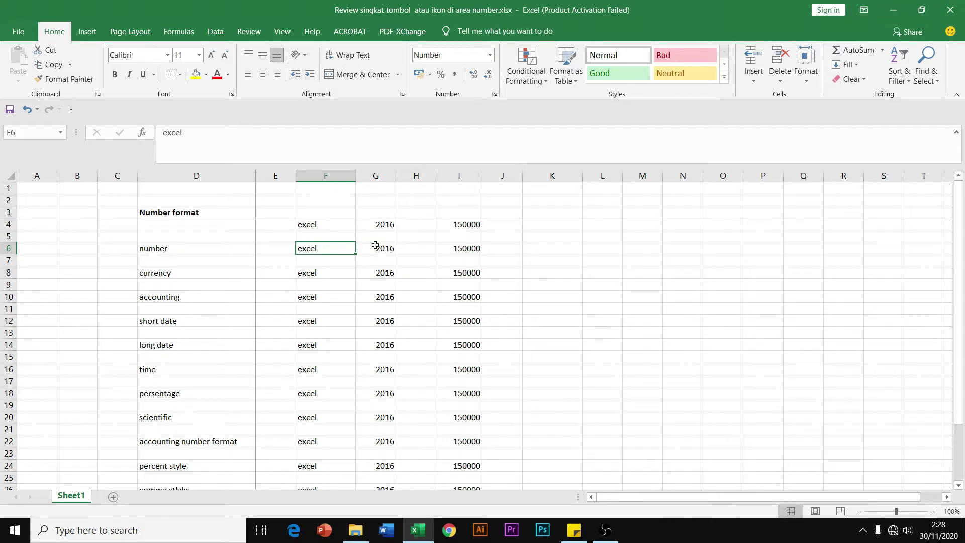
click(383, 248)
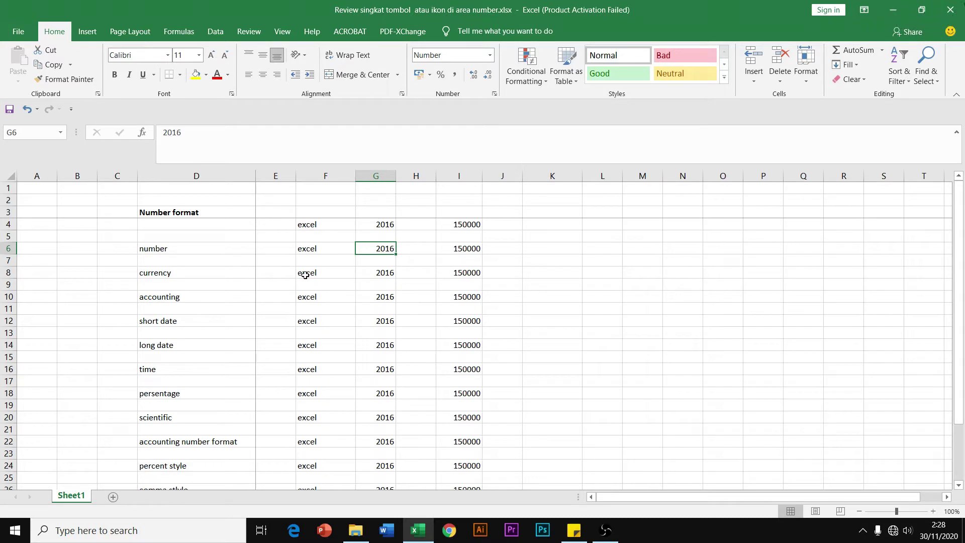
drag(305, 273, 465, 272)
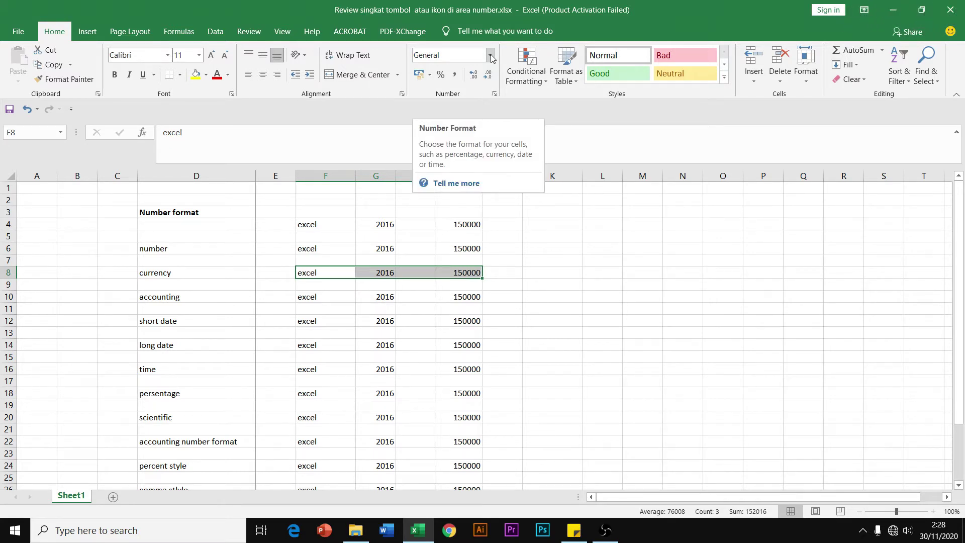
- Apply Currency format to F8:I8 so the values read Rp2.016 and Rp150.000
click(491, 58)
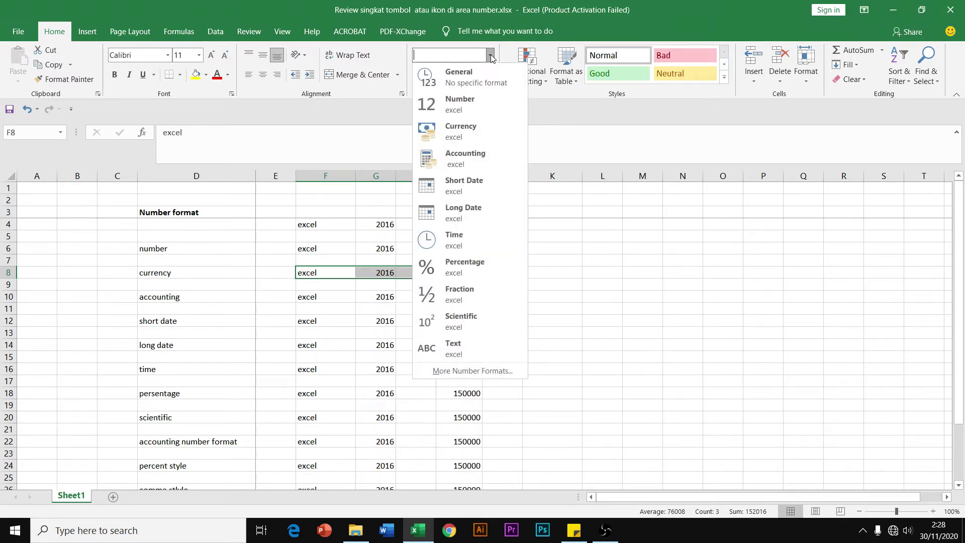
click(472, 134)
click(459, 272)
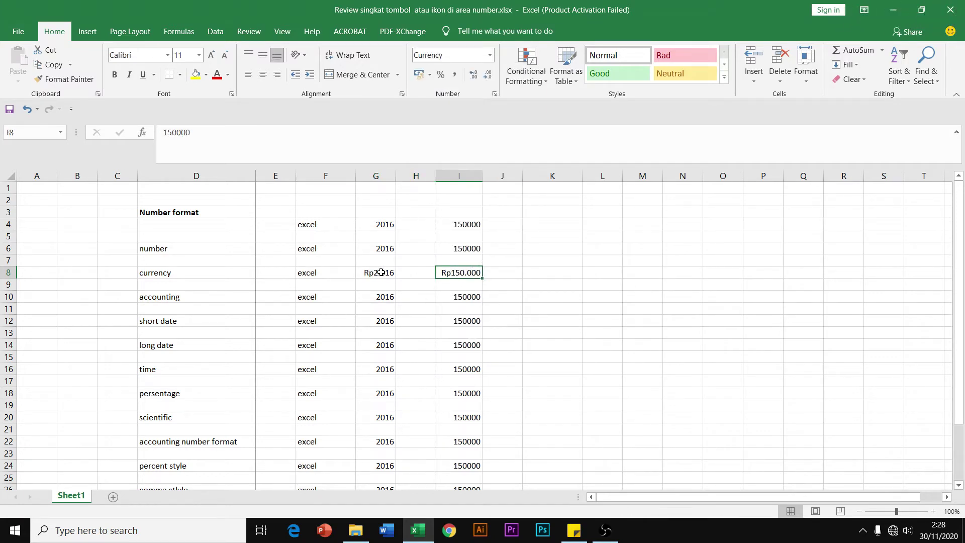
click(376, 175)
click(373, 273)
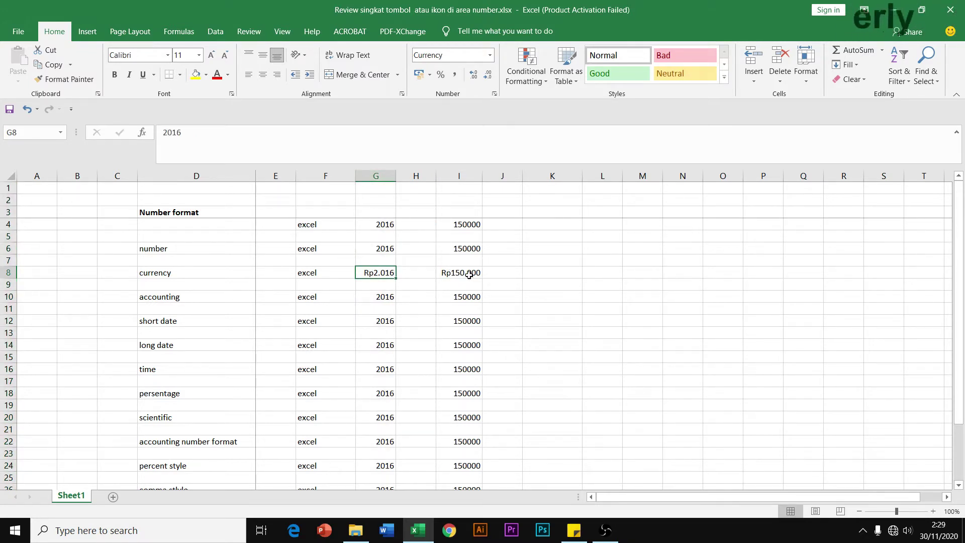
click(484, 273)
- Compare the currency values in G8 and I8, then select the accounting samples F10:I10
click(388, 274)
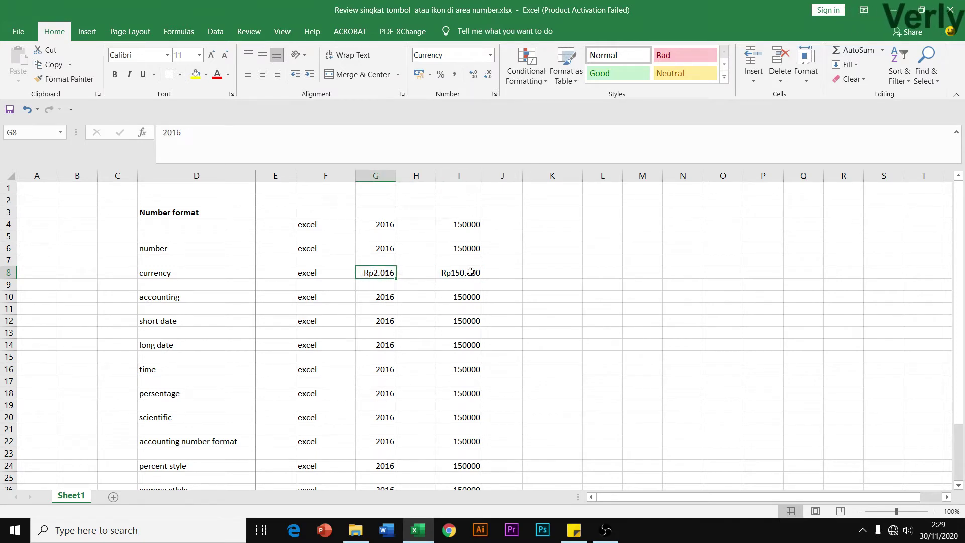
click(465, 275)
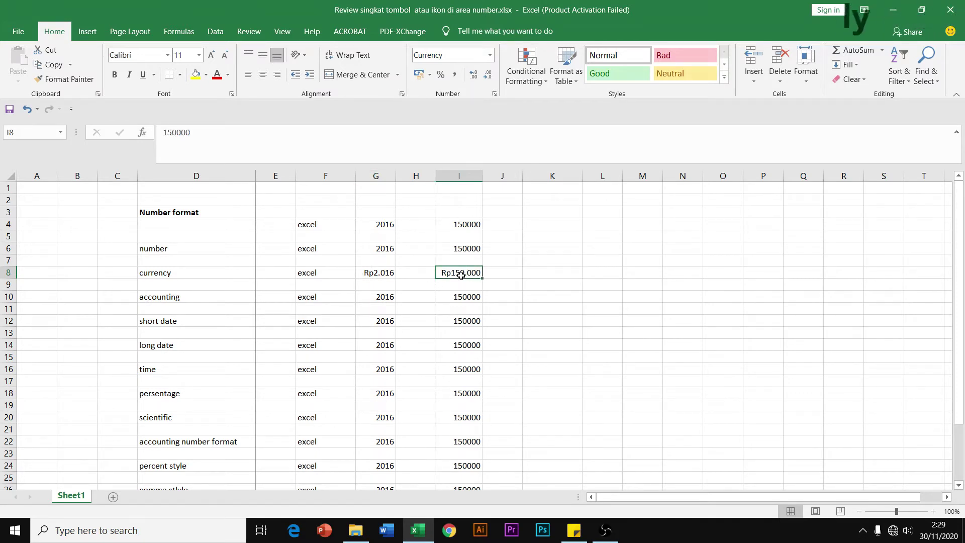
click(377, 273)
click(452, 273)
click(384, 275)
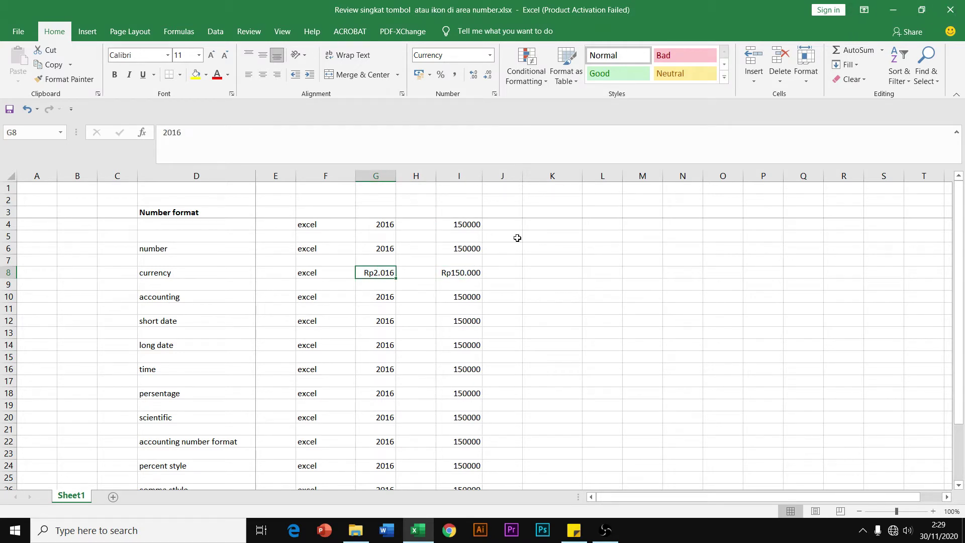
drag(335, 297, 453, 302)
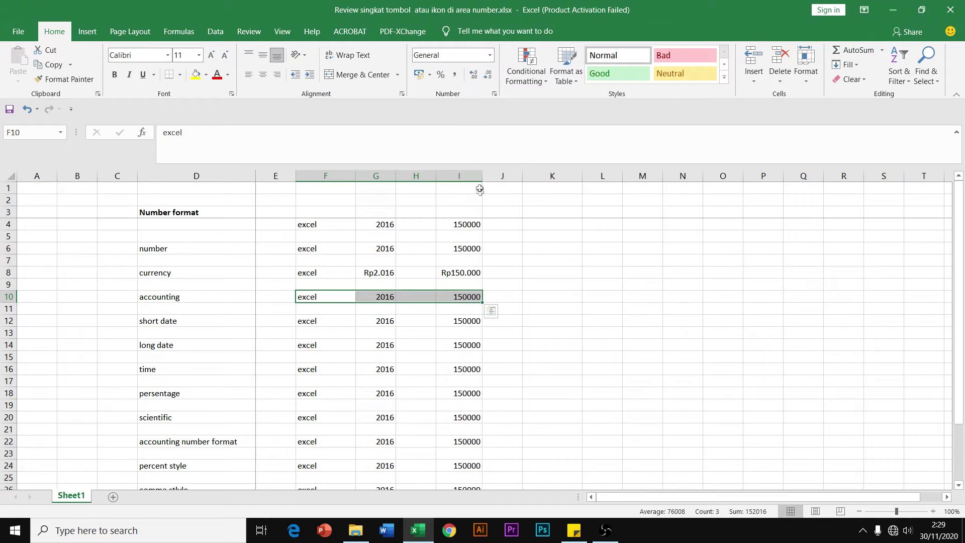
- Apply Accounting format to F10:I10, giving Rp 2.016 and Rp 150.000
click(490, 56)
click(466, 166)
click(529, 213)
click(476, 301)
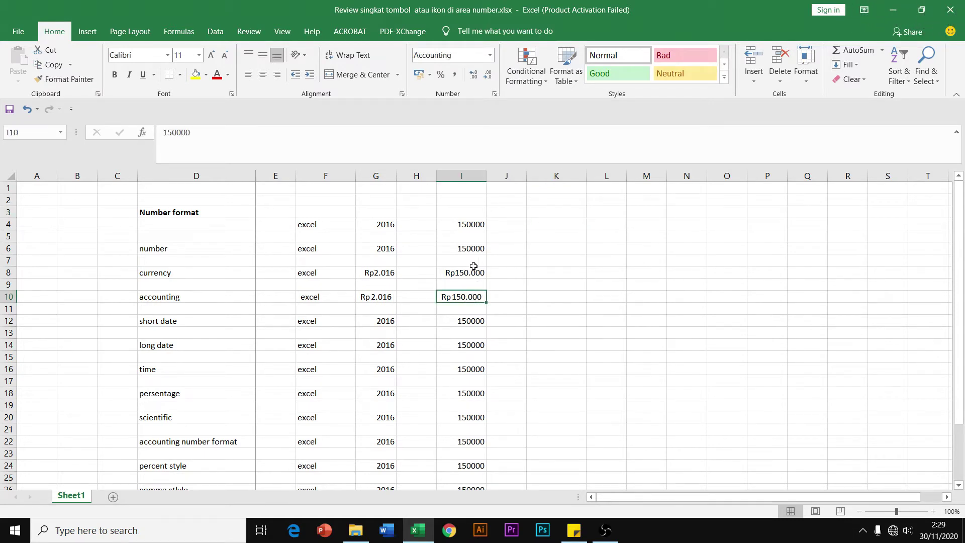
click(320, 297)
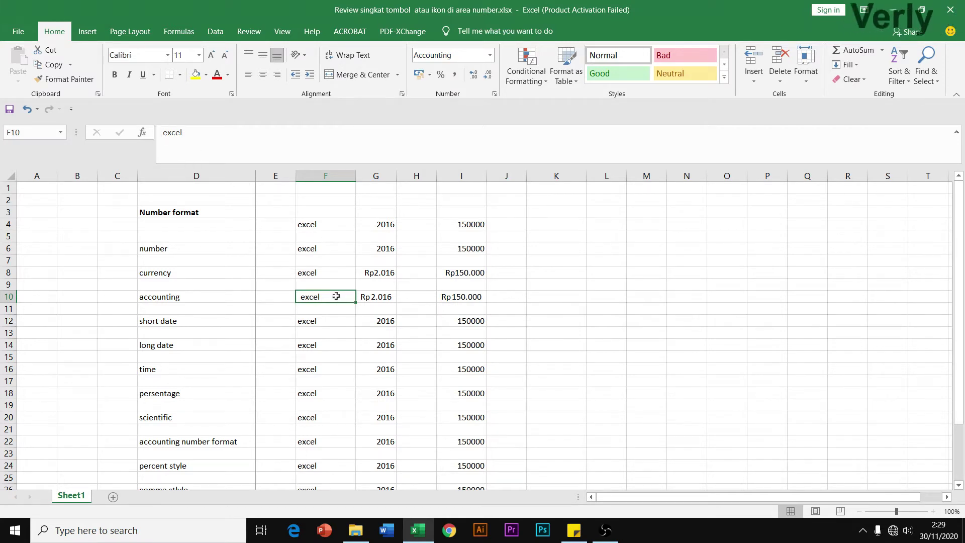
- Compare the accounting values in G10 and I10, then select the short date samples F12:I12
click(377, 298)
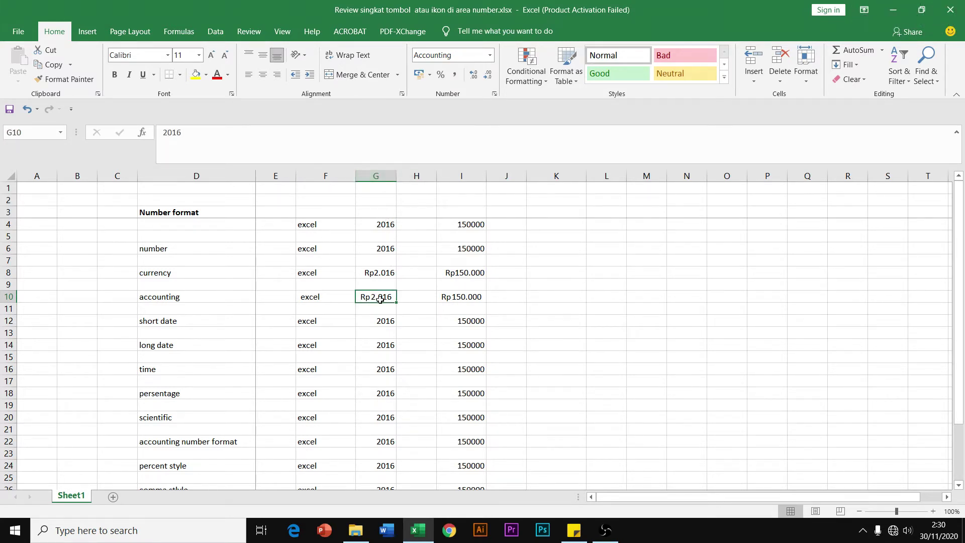
click(454, 298)
click(378, 298)
click(454, 297)
click(379, 297)
drag(307, 323, 470, 324)
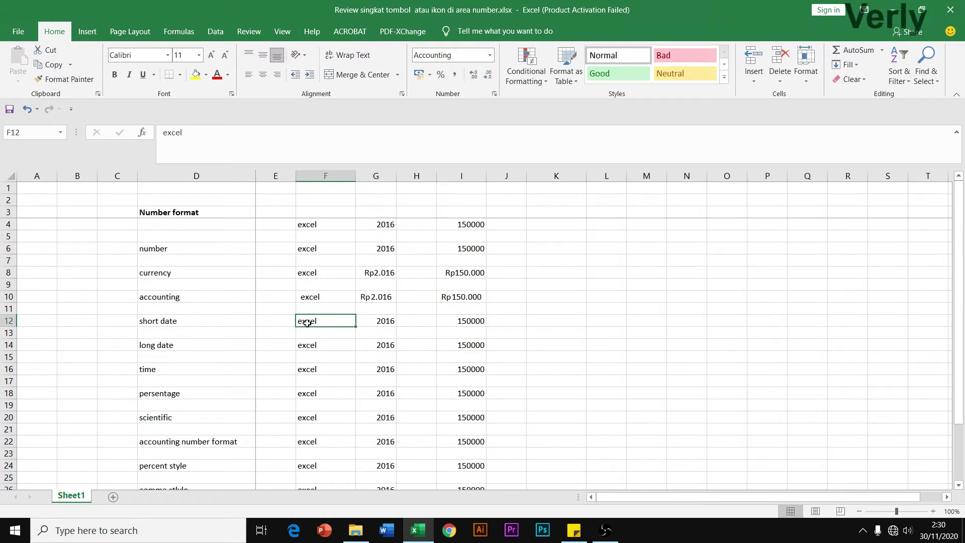
click(490, 56)
click(448, 186)
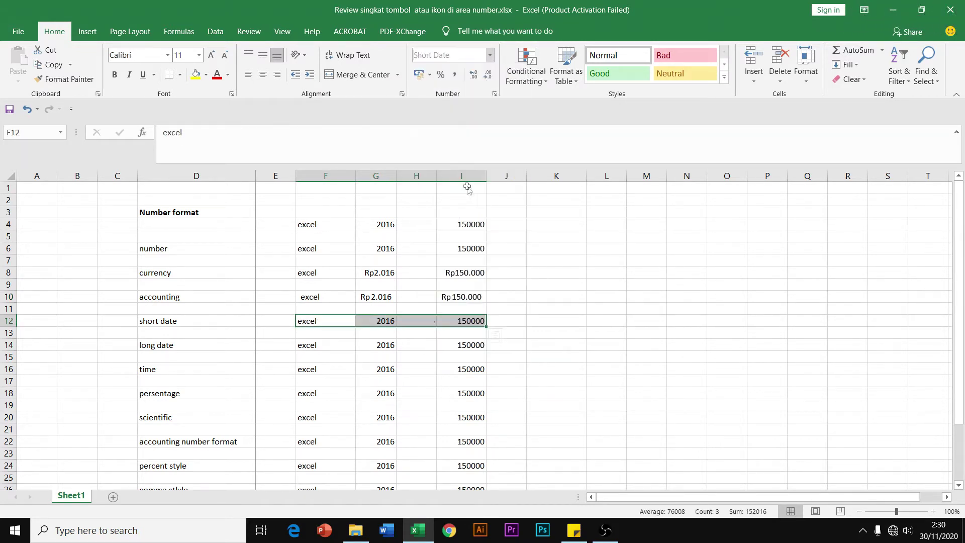
click(584, 245)
click(395, 247)
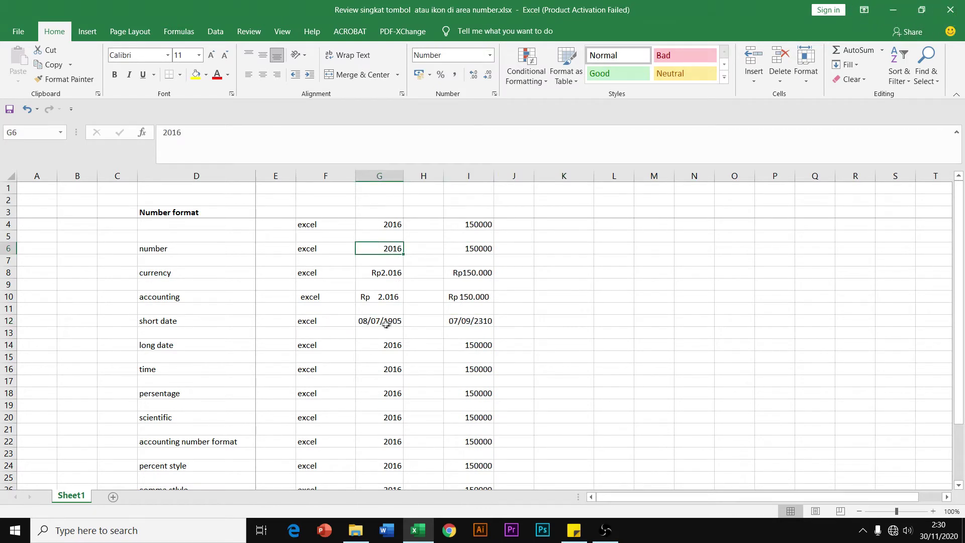
click(482, 251)
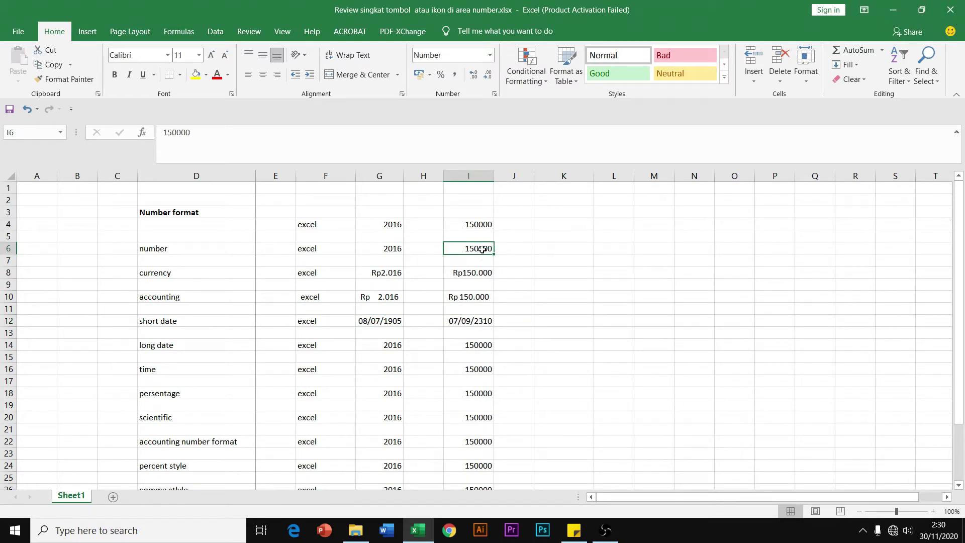
click(477, 321)
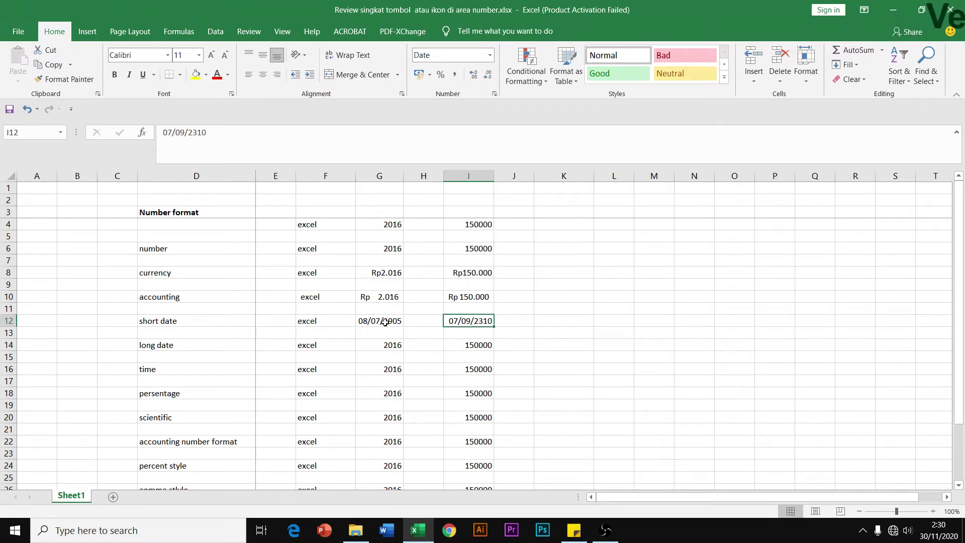
click(557, 323)
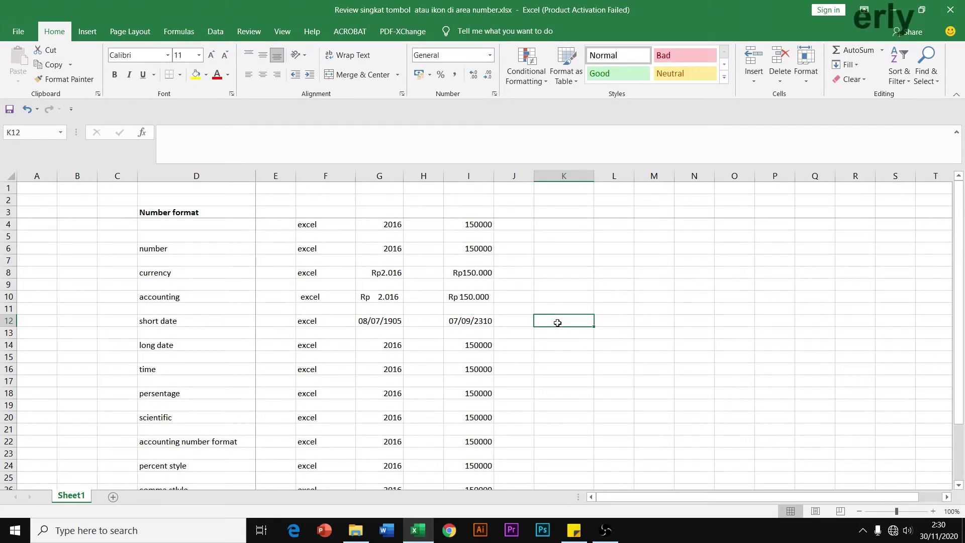
- Enter the date 30/11/20 in K12
text(30)
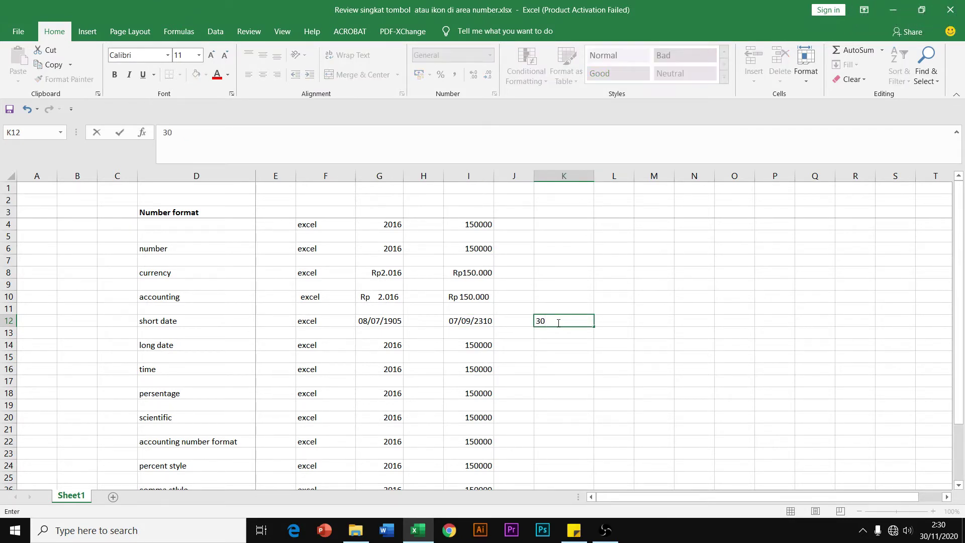
text(/11/)
text(20)
key(ctrl+Return)
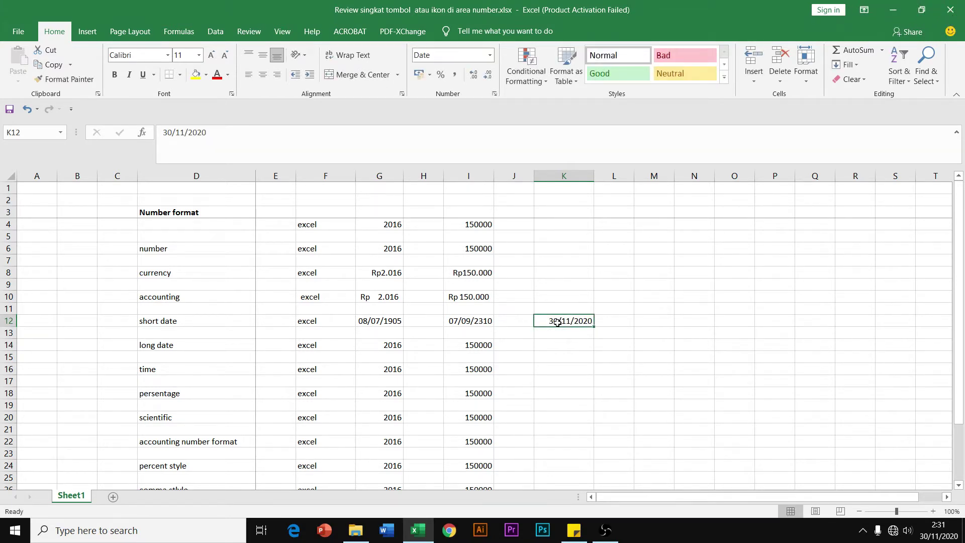
click(599, 321)
click(564, 322)
- Clear K12, reset it to General, and re-enter 30/11/20 so it shows 30/11/2020
key(Delete)
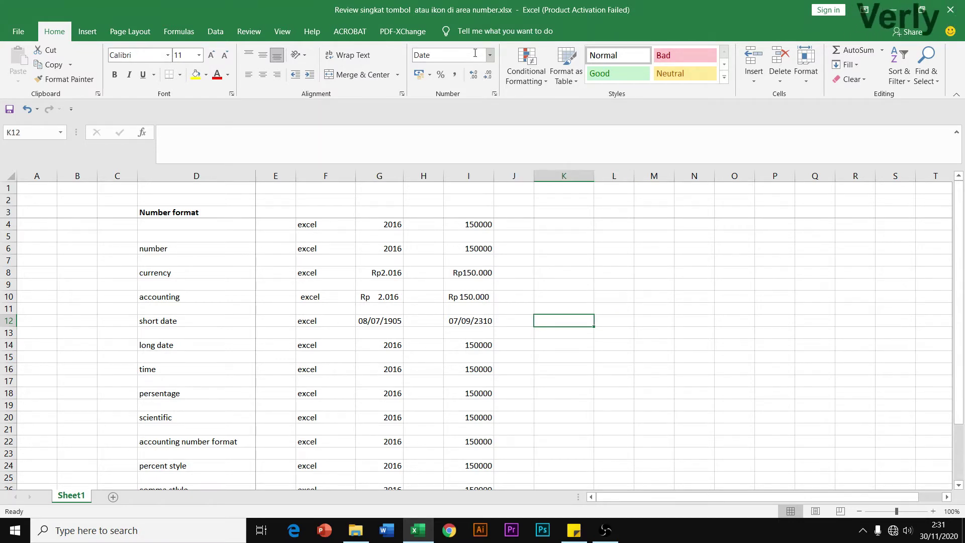
click(490, 55)
click(476, 76)
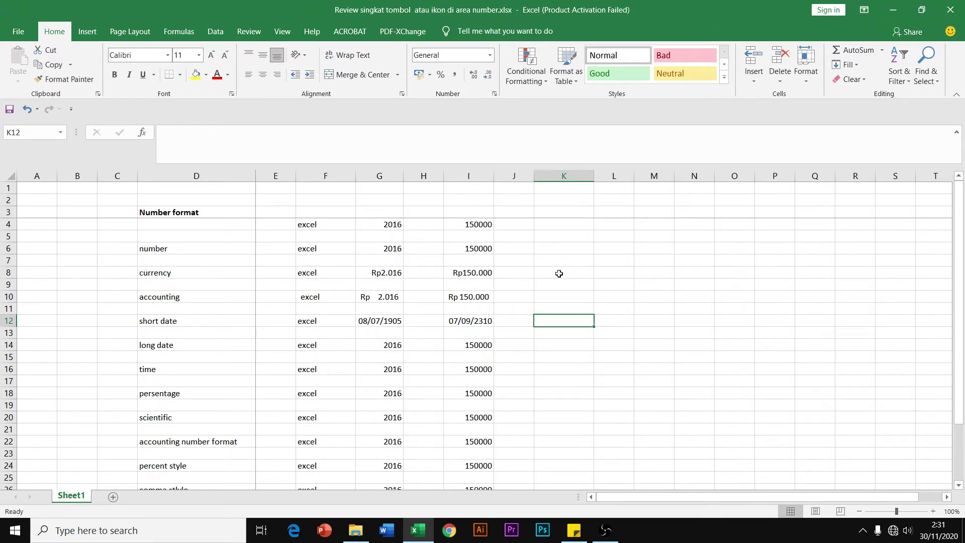
text(30/11/)
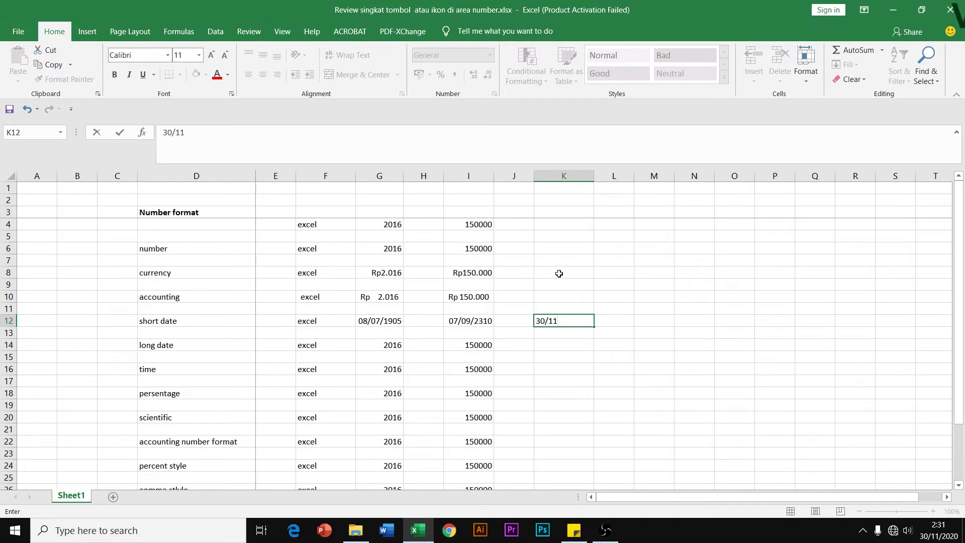
text(2020)
key(ctrl+Return)
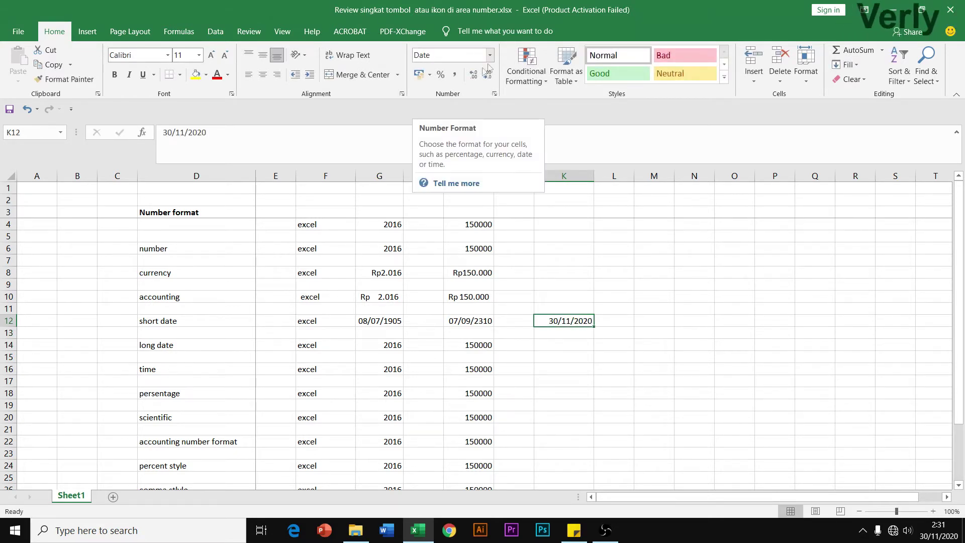
key(Up)
key(Up)
key(Up)
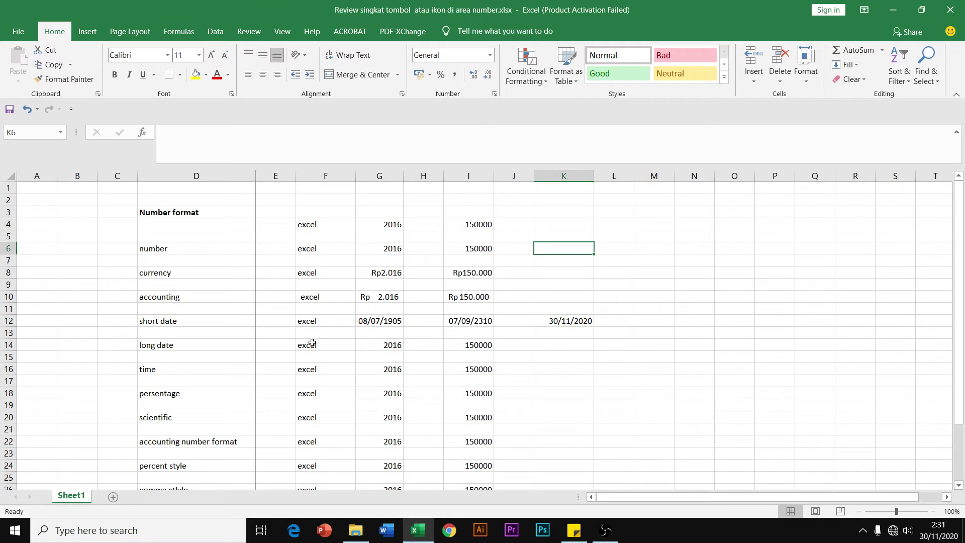
drag(312, 343, 458, 345)
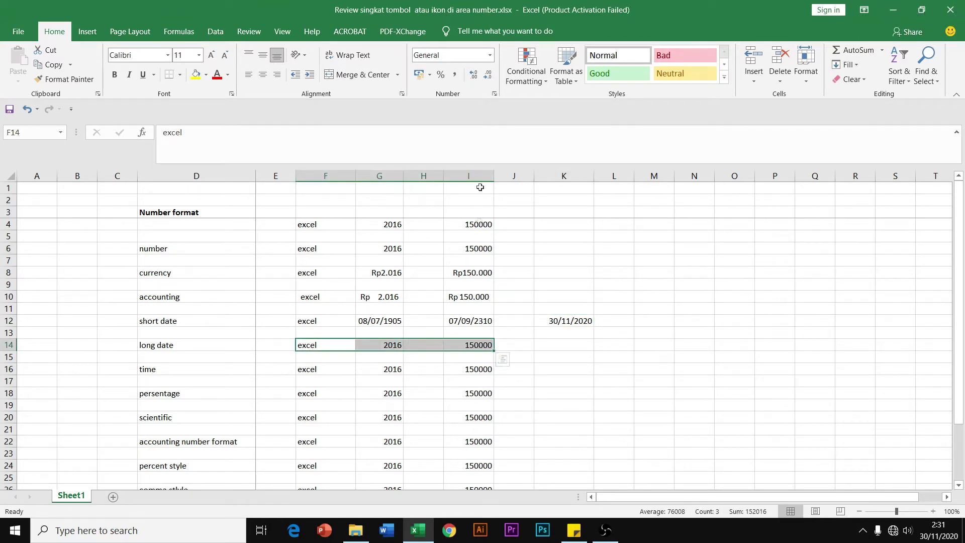
- Apply Long Date to F14:I14, giving 08 July 1905 and 07 September 2310
click(489, 53)
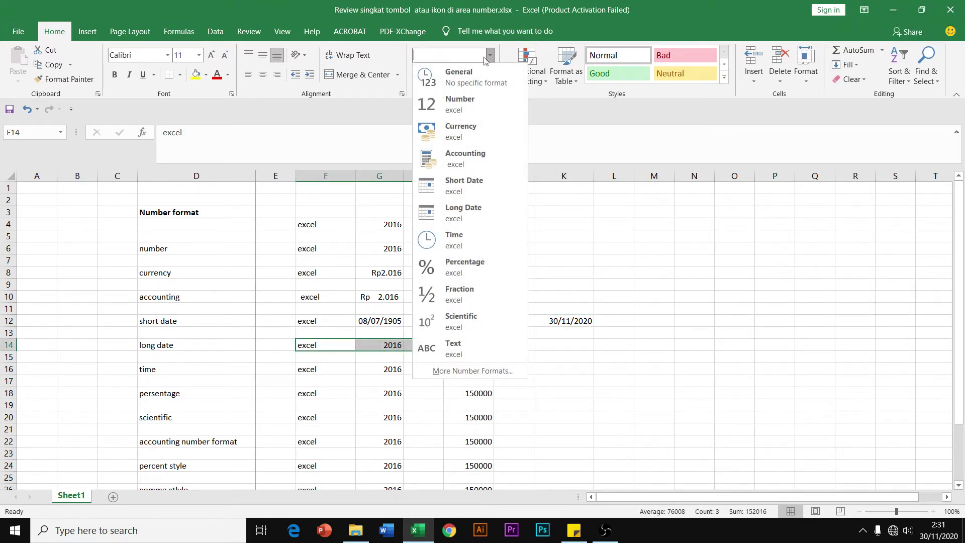
click(458, 212)
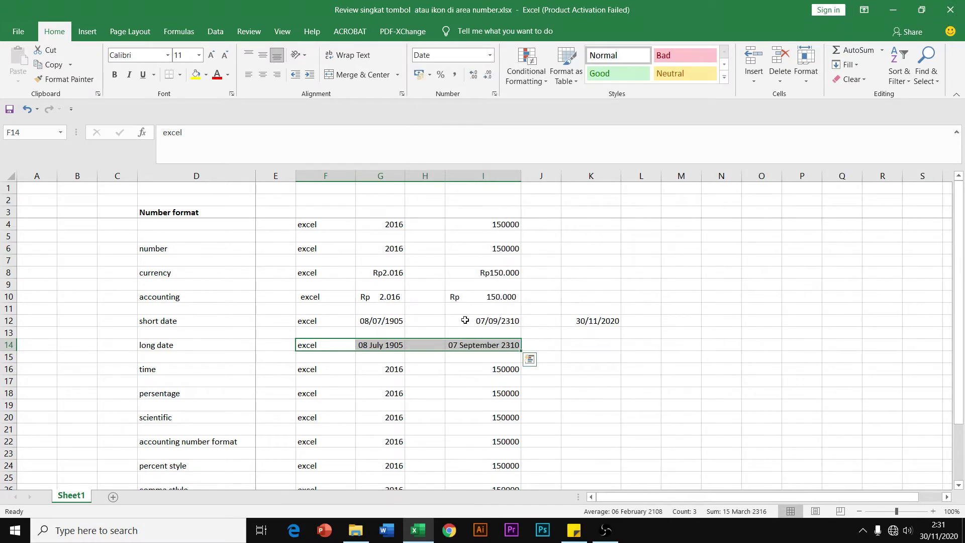
click(385, 322)
click(381, 347)
click(385, 321)
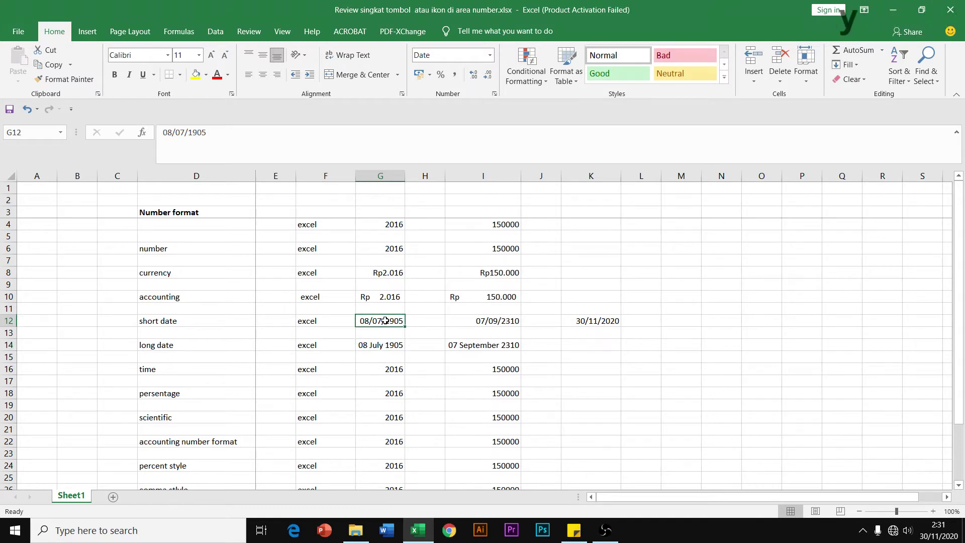
click(388, 344)
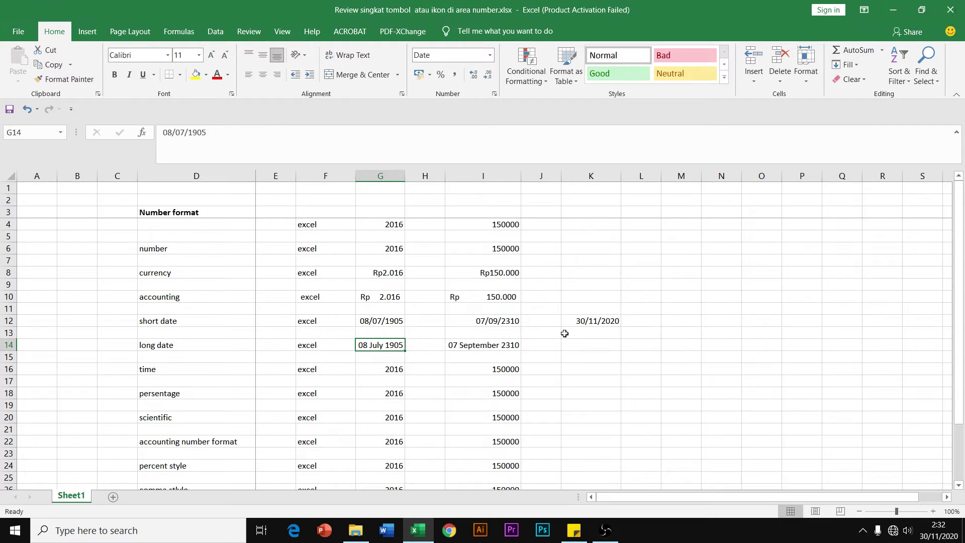
- Enter 30/11/2020 in K14 and format it as Long Date, showing 30 November 2020
click(587, 343)
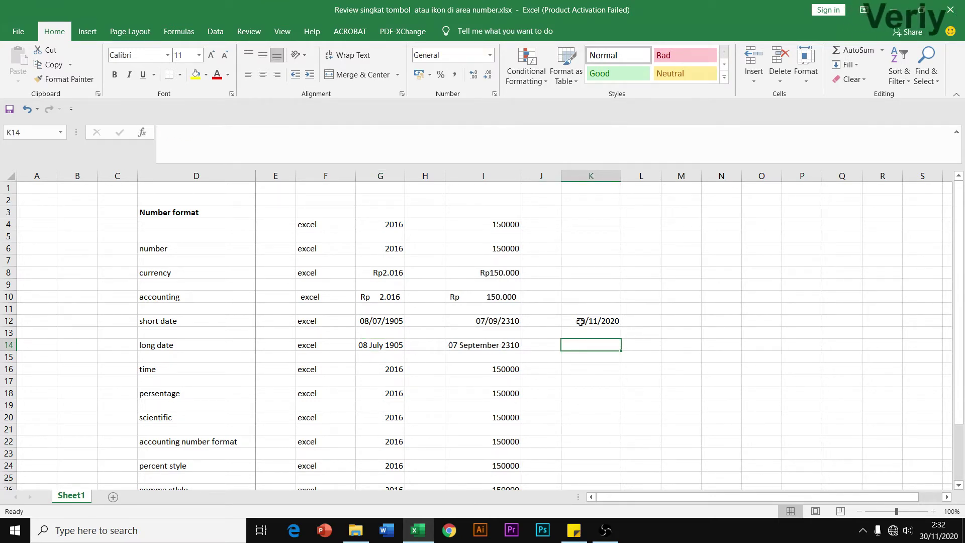
text(30)
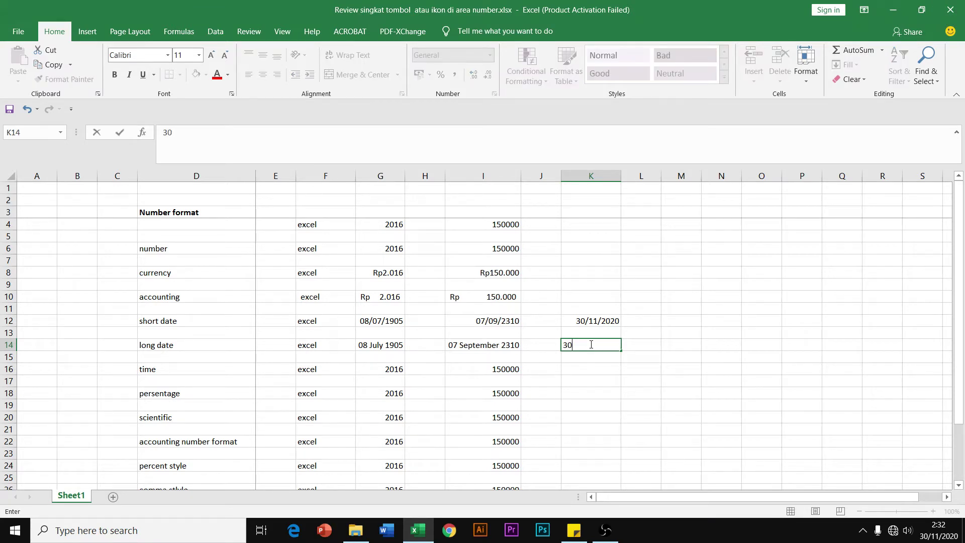
text(/11/2)
text(020)
key(ctrl+Return)
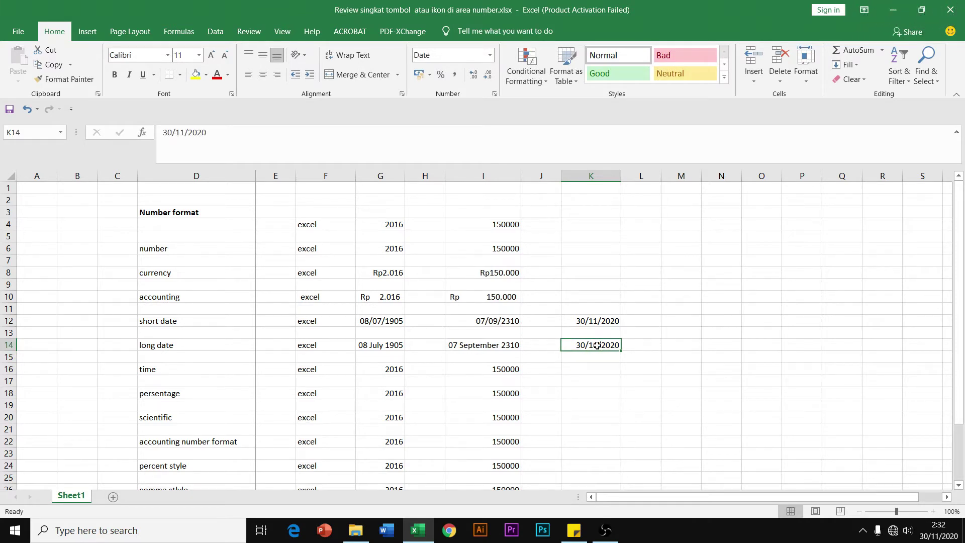
click(489, 57)
click(465, 211)
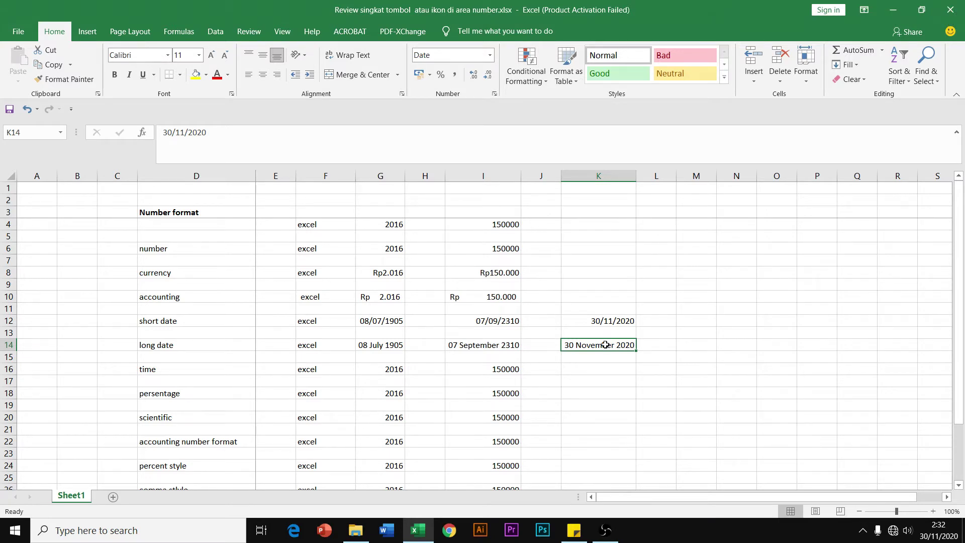
click(598, 380)
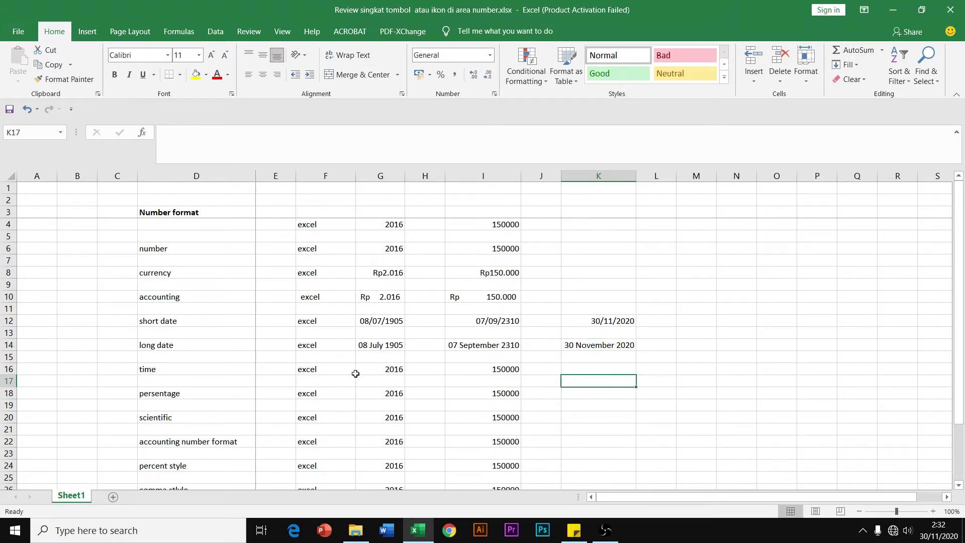
- Apply the Time format to F16:I16 so G16 and I16 read 00:00:00
click(304, 372)
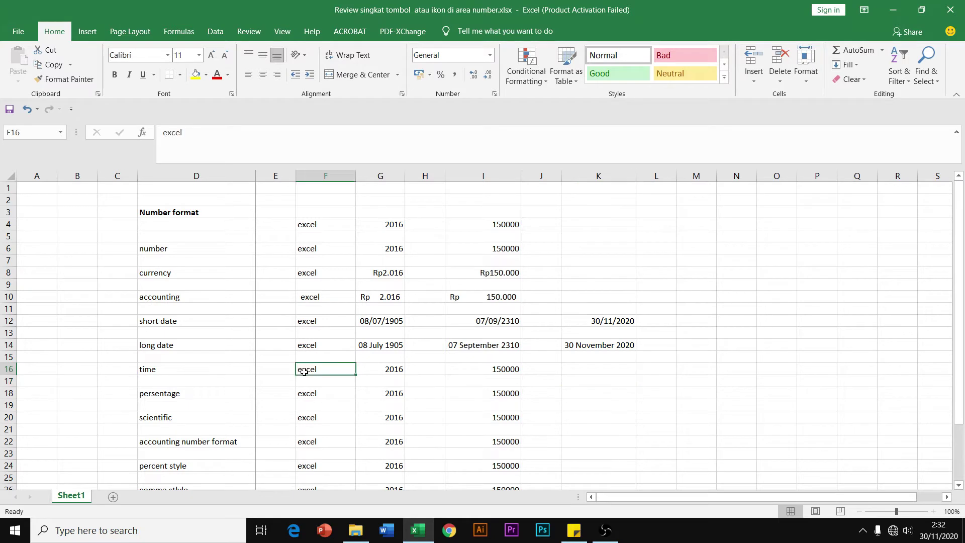
drag(372, 370, 496, 370)
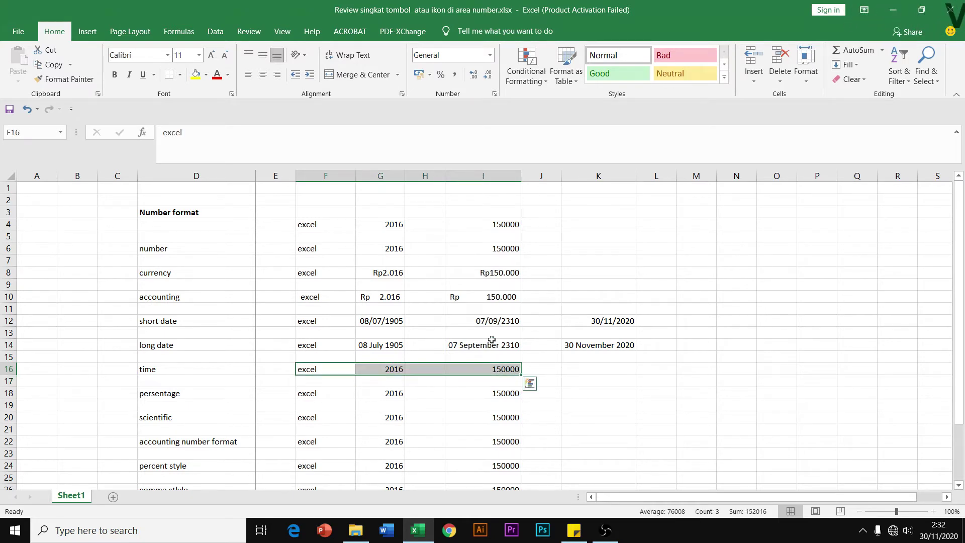
click(490, 54)
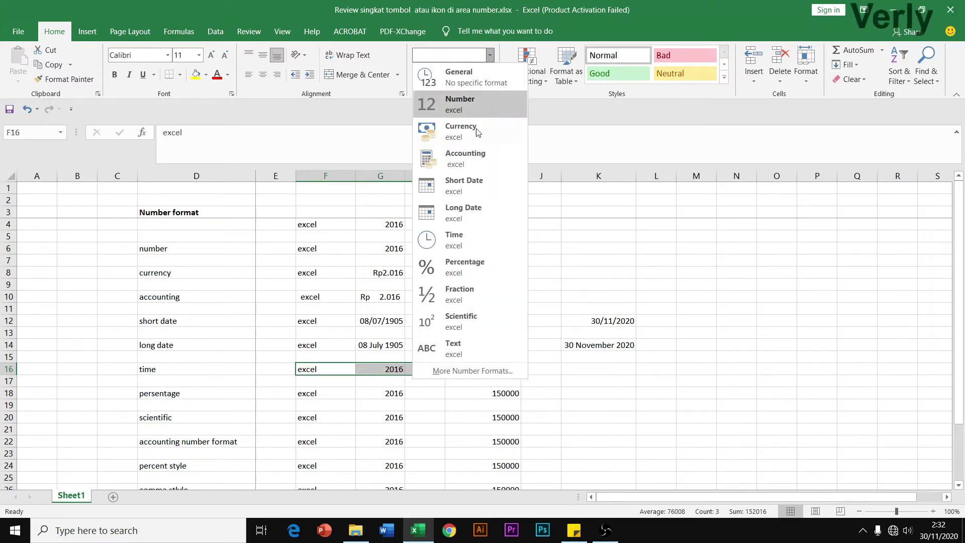
click(455, 242)
click(592, 241)
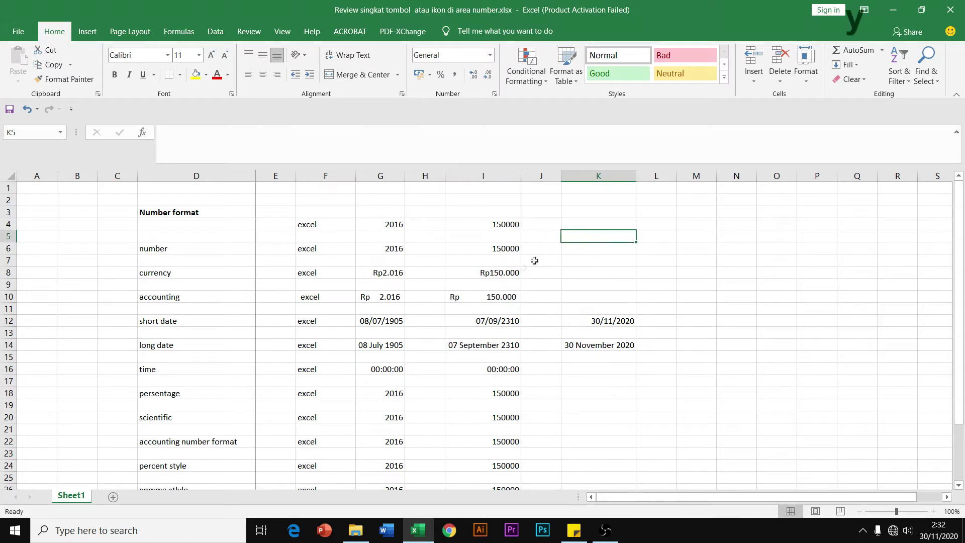
click(383, 369)
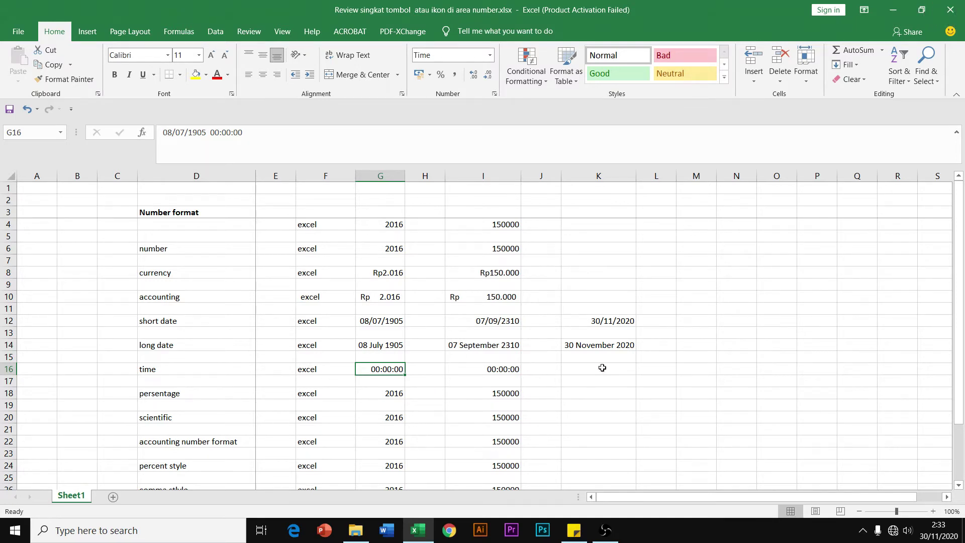
click(586, 371)
text(05:)
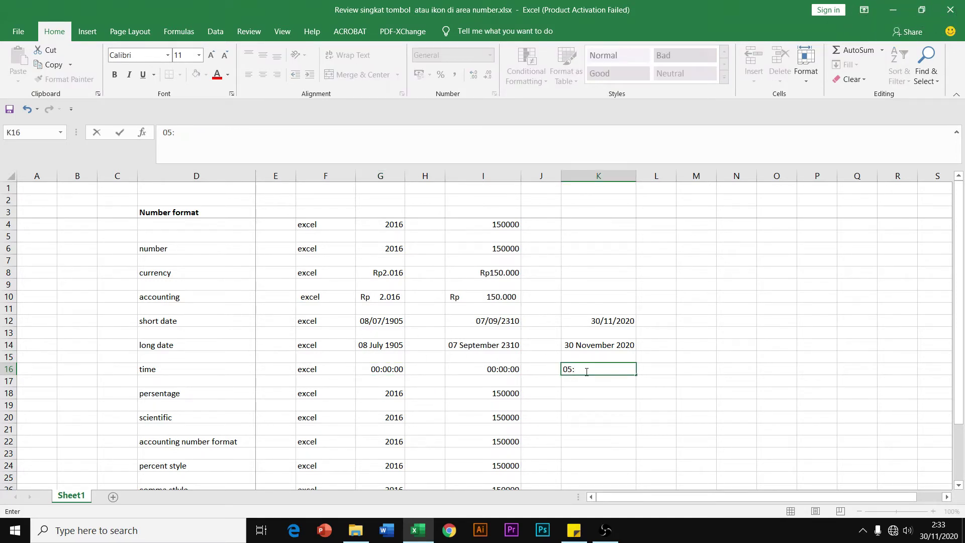
text(3)
key(ctrl+Return)
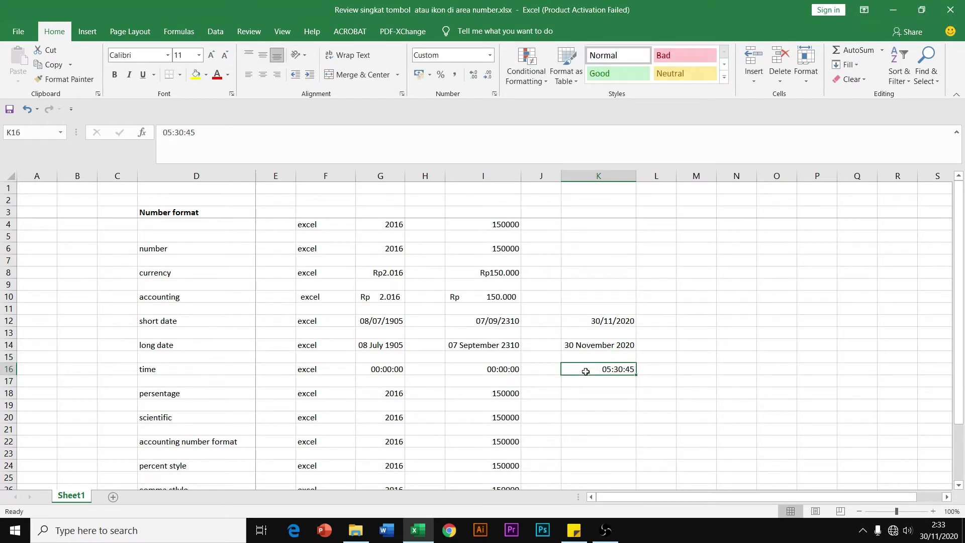
click(490, 55)
click(458, 239)
click(618, 227)
click(606, 367)
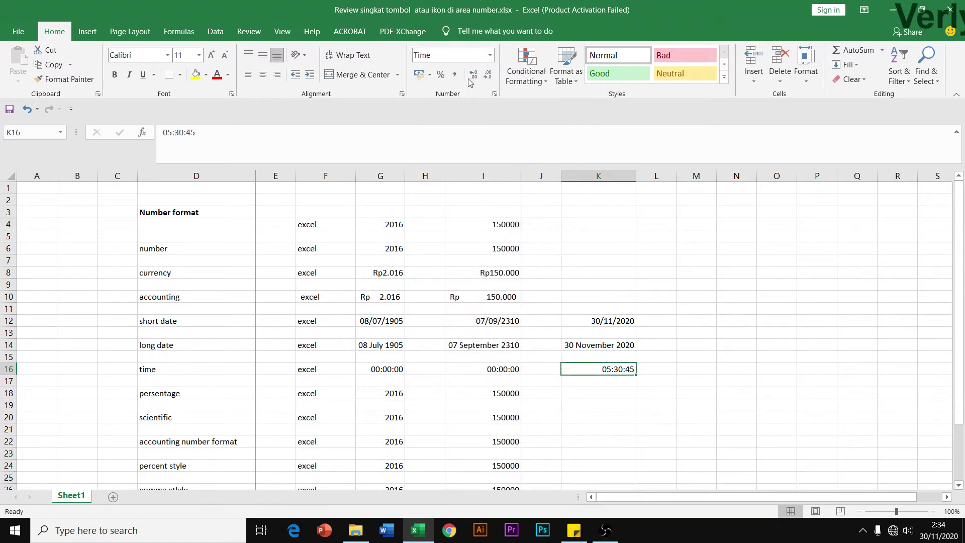
click(384, 370)
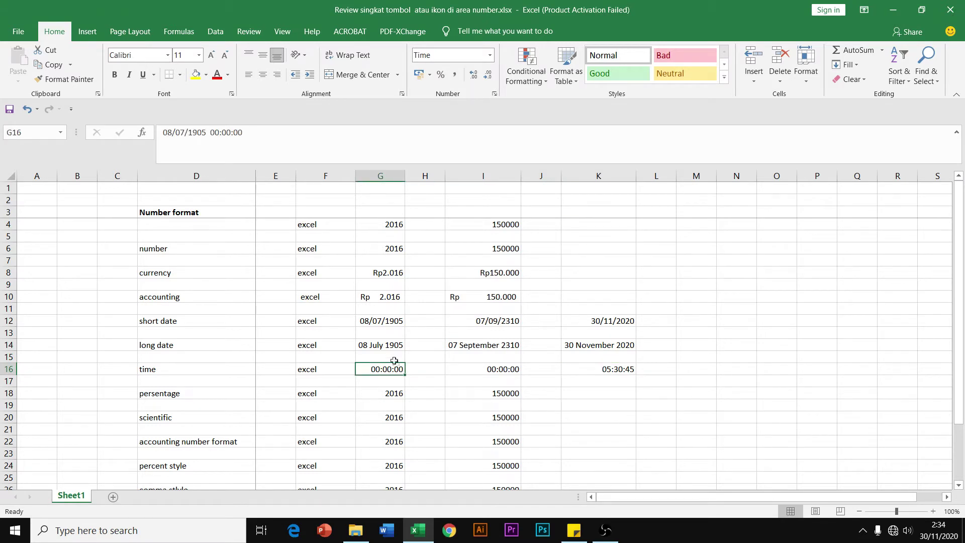
click(482, 369)
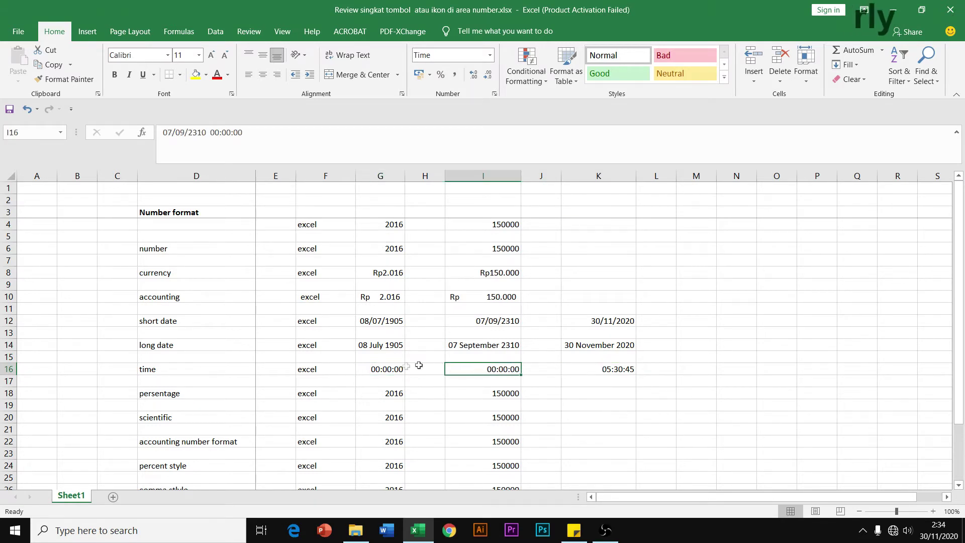
click(390, 369)
click(506, 370)
click(390, 369)
click(472, 369)
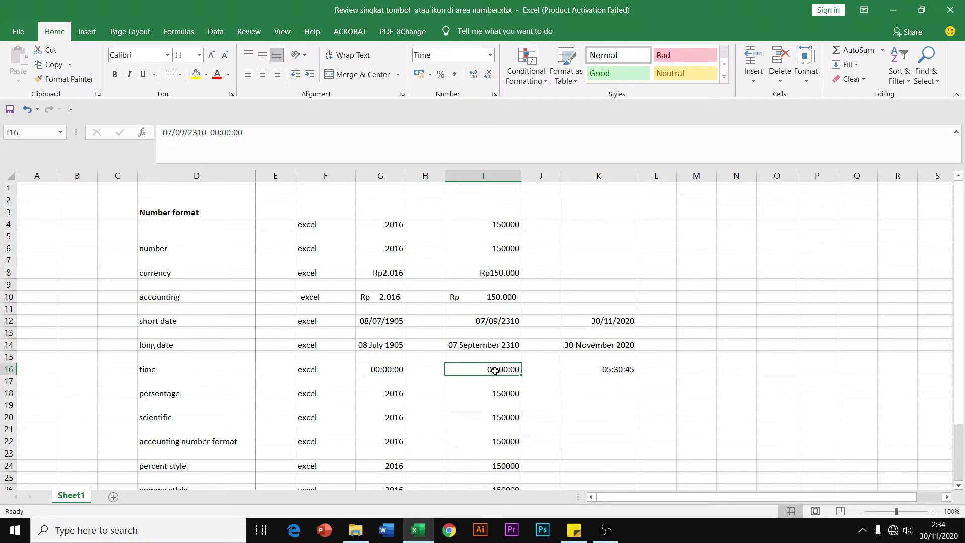
click(384, 368)
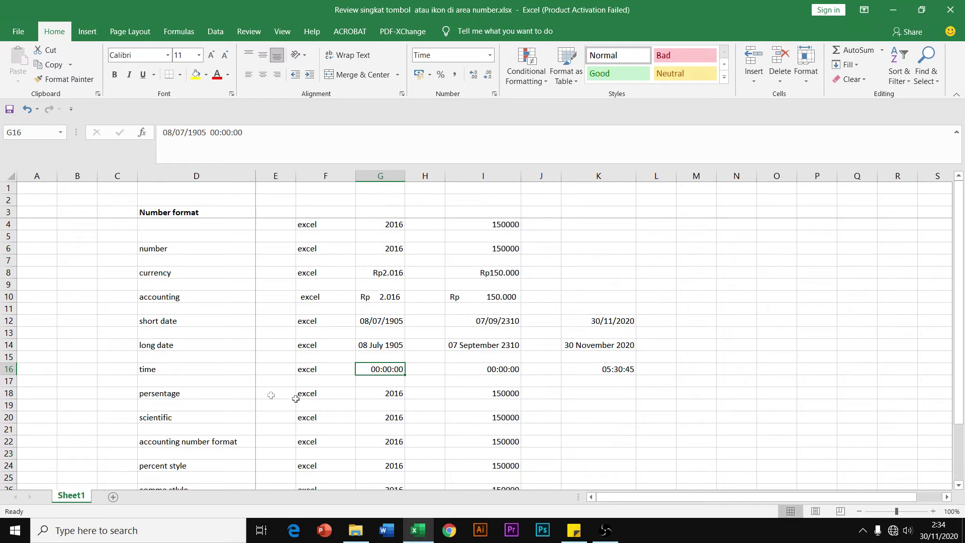
- Apply Percentage format to F18:I18, giving 201600% in G18 and 15000000% in I18
drag(309, 395, 495, 393)
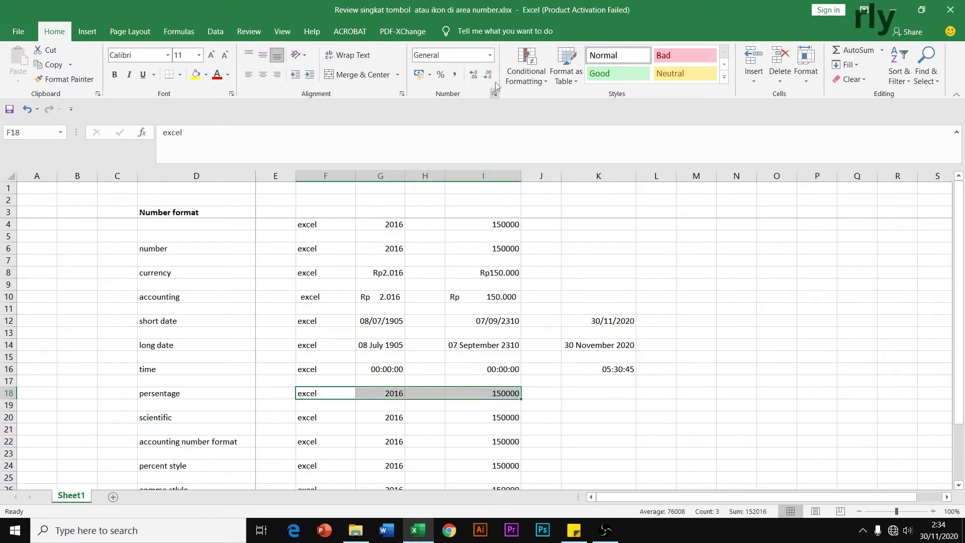
click(490, 55)
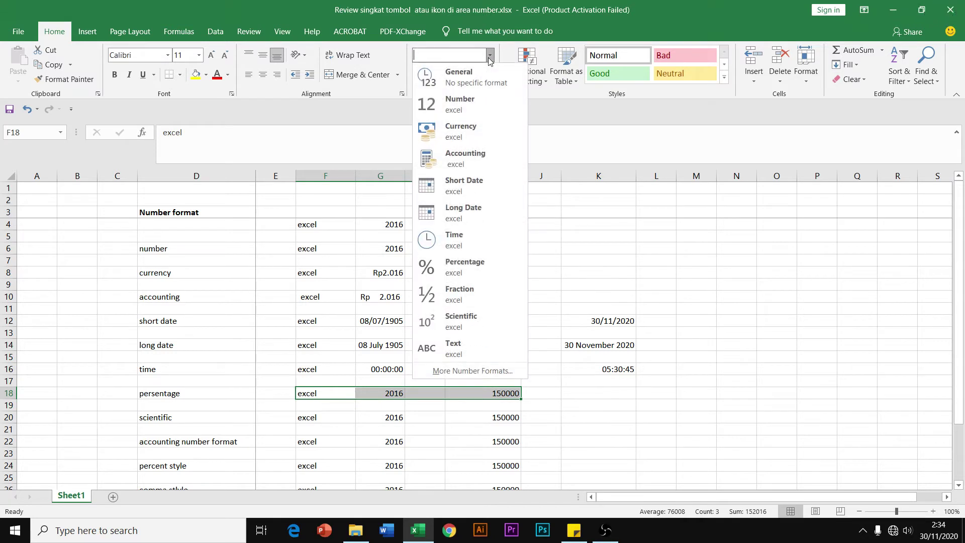
click(462, 270)
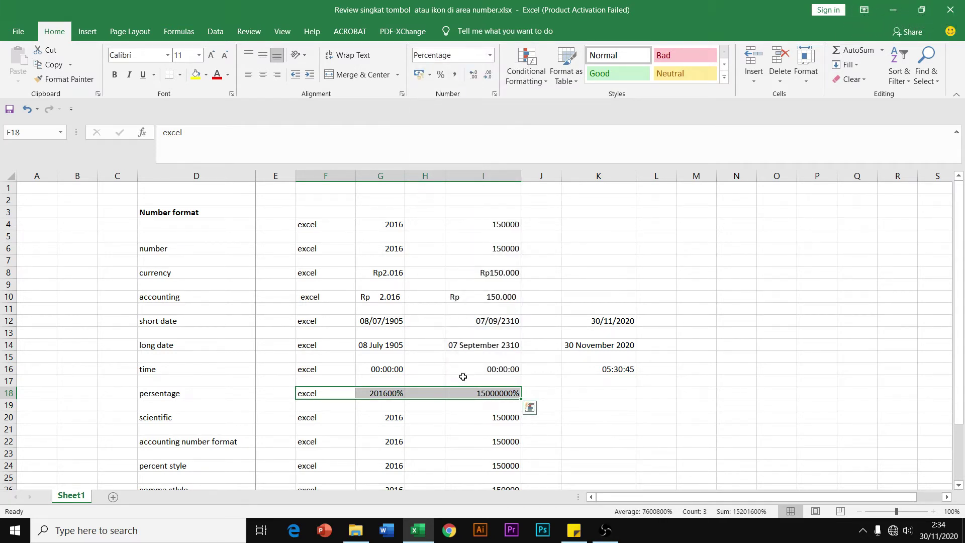
click(477, 381)
click(380, 393)
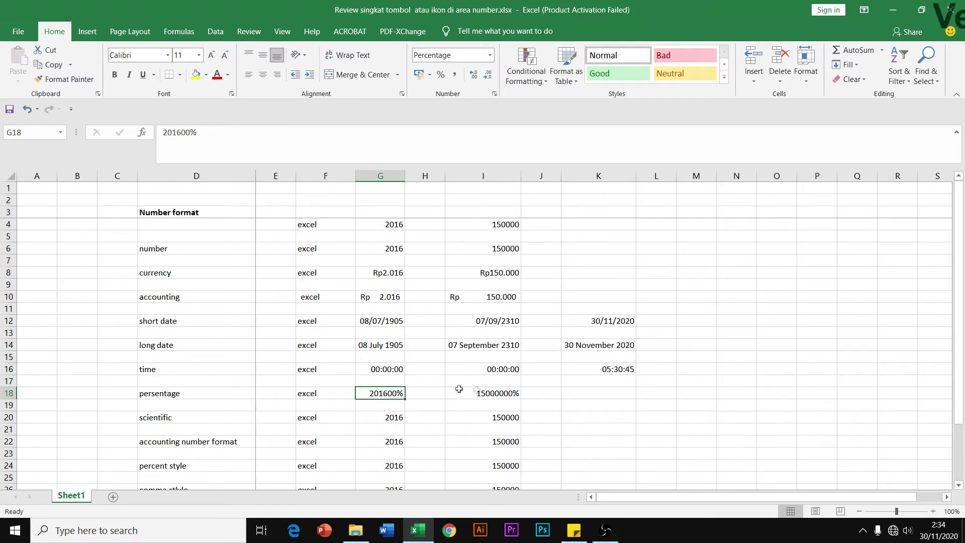
click(598, 394)
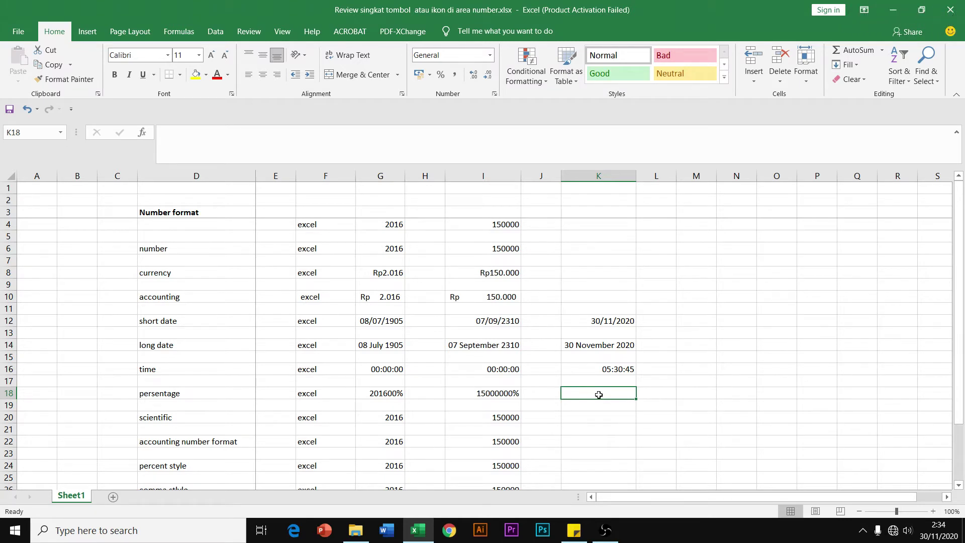
- Enter 0,6 in K18 and give it Percentage format so it shows 60%
text(0,6)
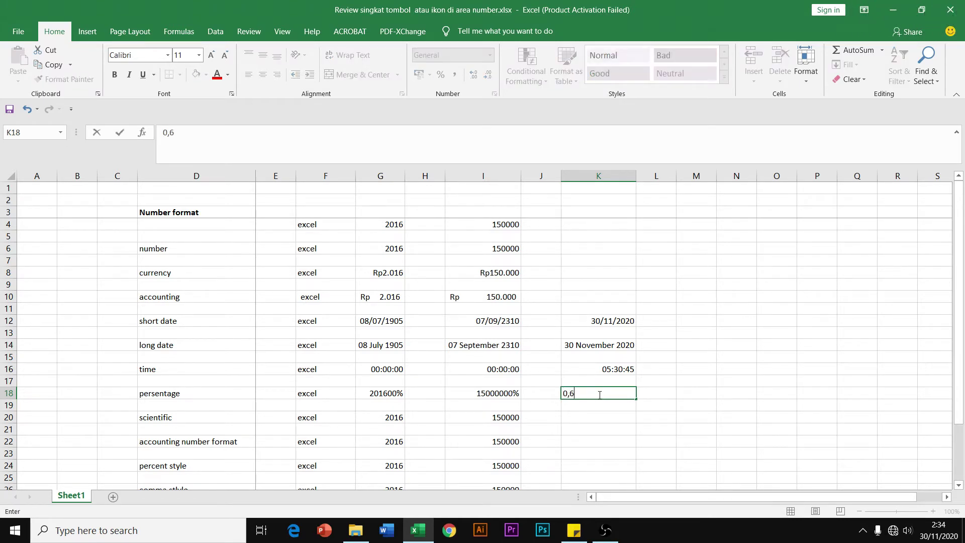
key(ctrl+Return)
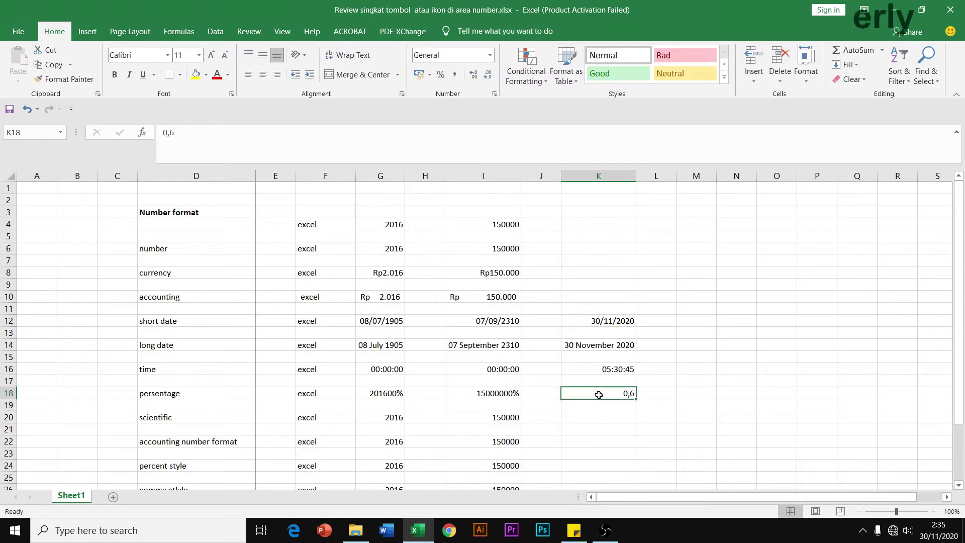
click(492, 56)
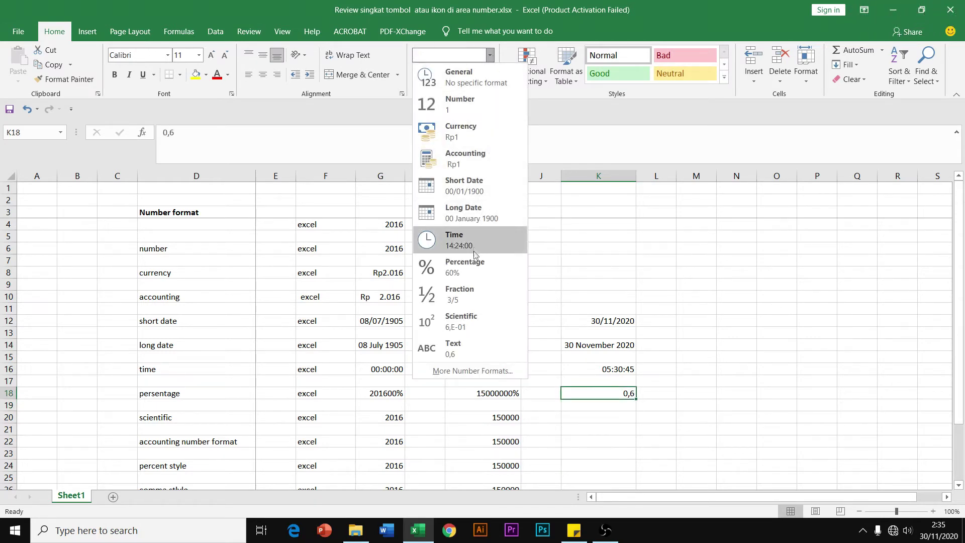
click(467, 264)
click(598, 417)
click(606, 394)
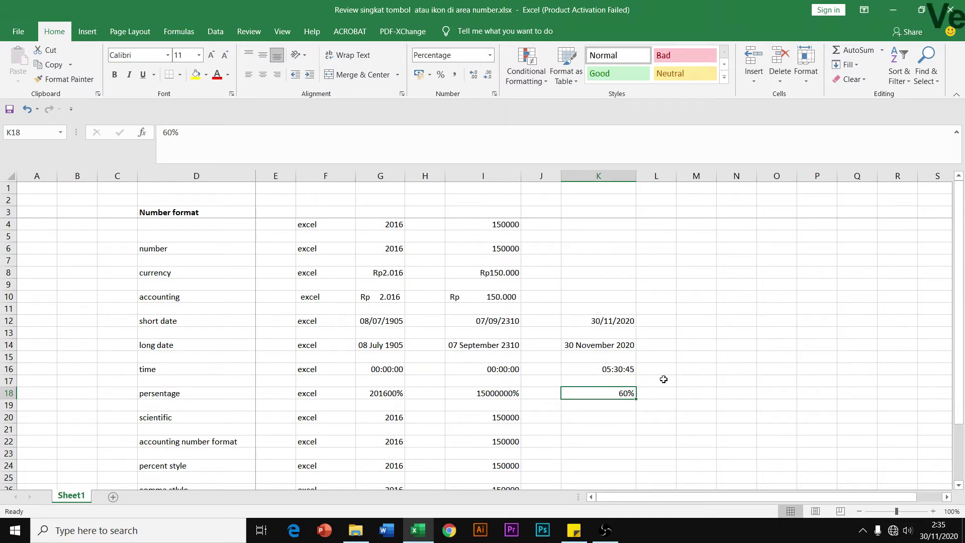
- Change K18's value to 70%
text(70)
click(596, 393)
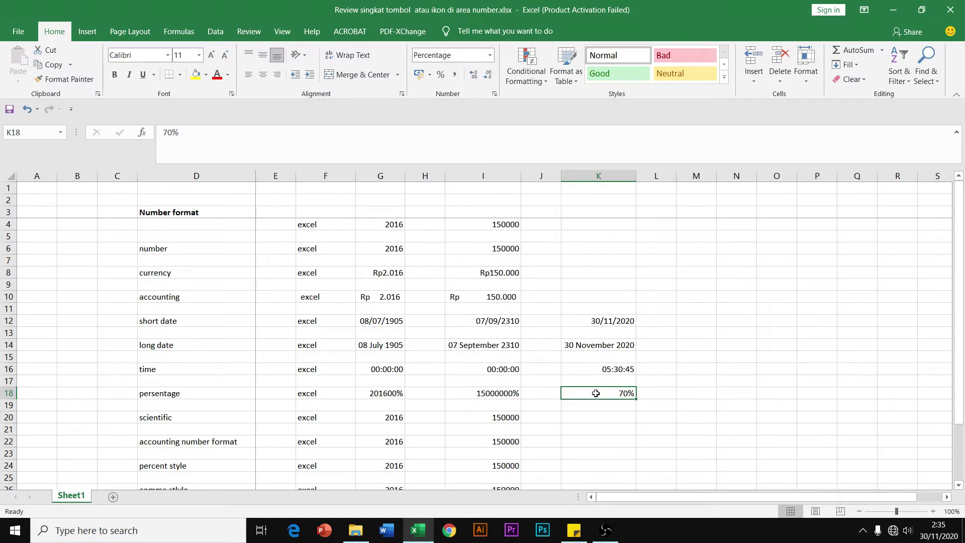
text(70)
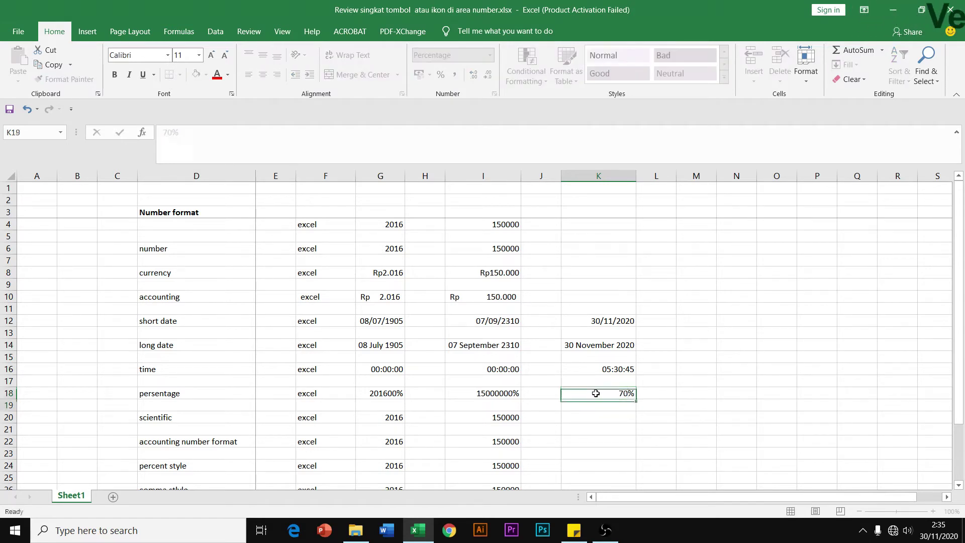
key(Return)
click(596, 393)
key(Return)
click(596, 393)
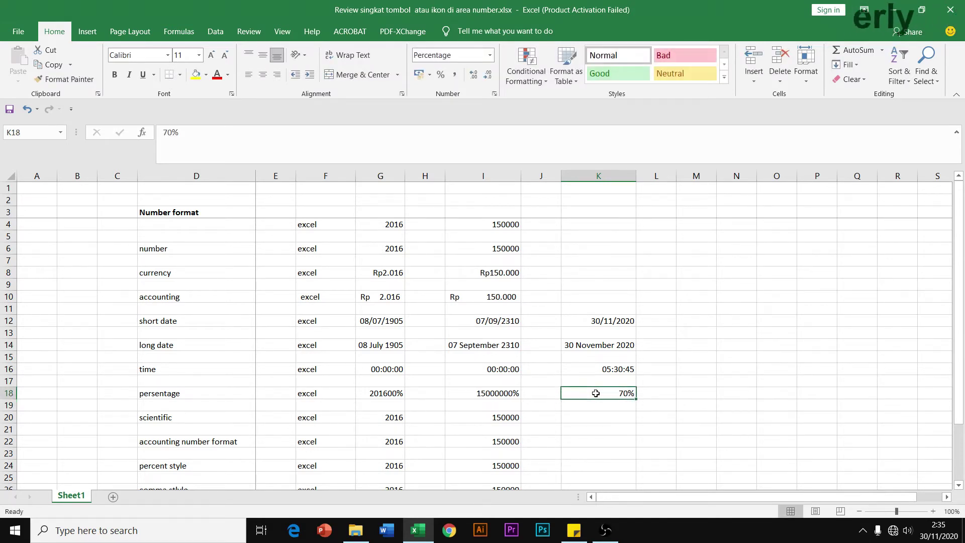
key(Return)
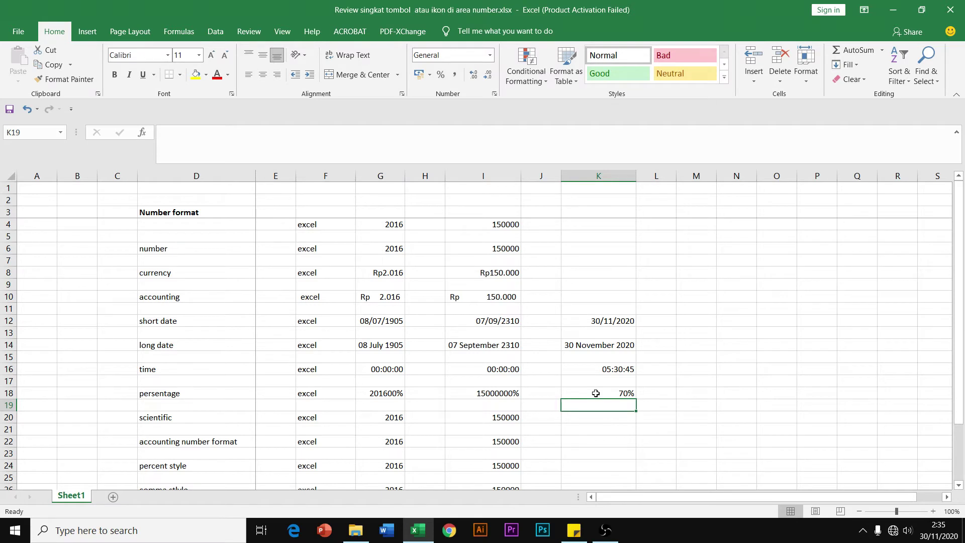
- Enter 70% in L18 and compare it with K18
key(Up)
key(Right)
text(70%)
key(Return)
key(Up)
key(Left)
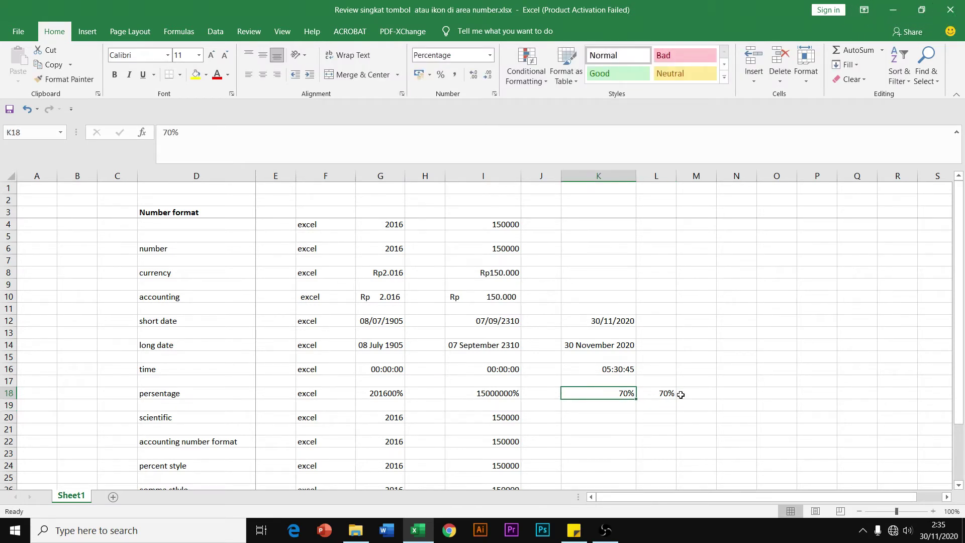
click(680, 395)
key(Left)
- Reset L18 to General format and enter 70 as a plain number
click(490, 54)
click(486, 70)
text(70)
key(ctrl+Return)
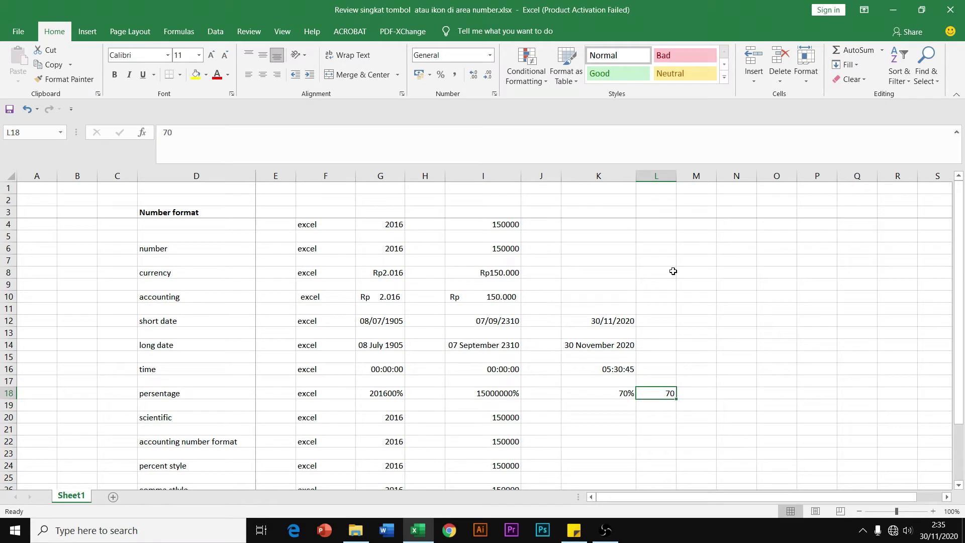
key(Left)
key(Right)
- Apply Percentage format to L18 so it reads 7000%, and compare with K18's 70%
click(490, 56)
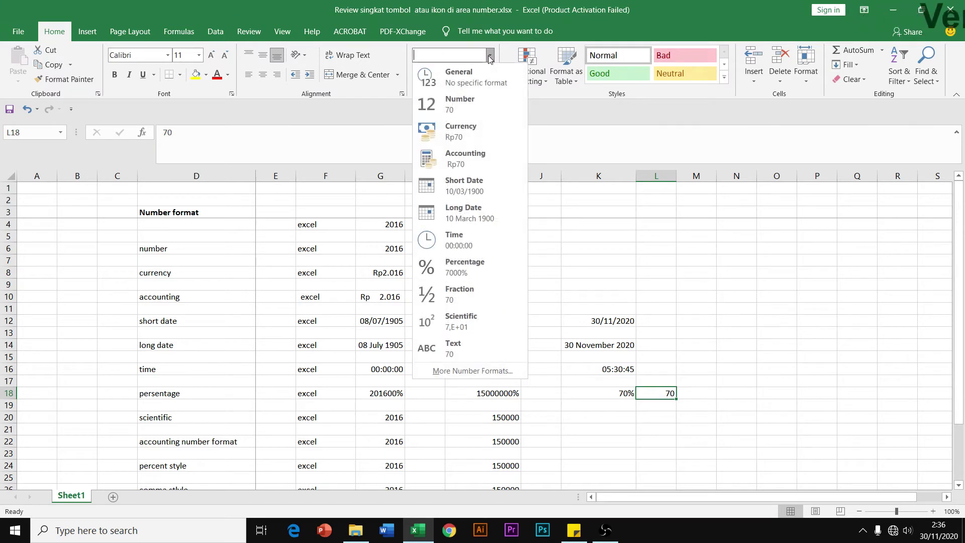
click(464, 264)
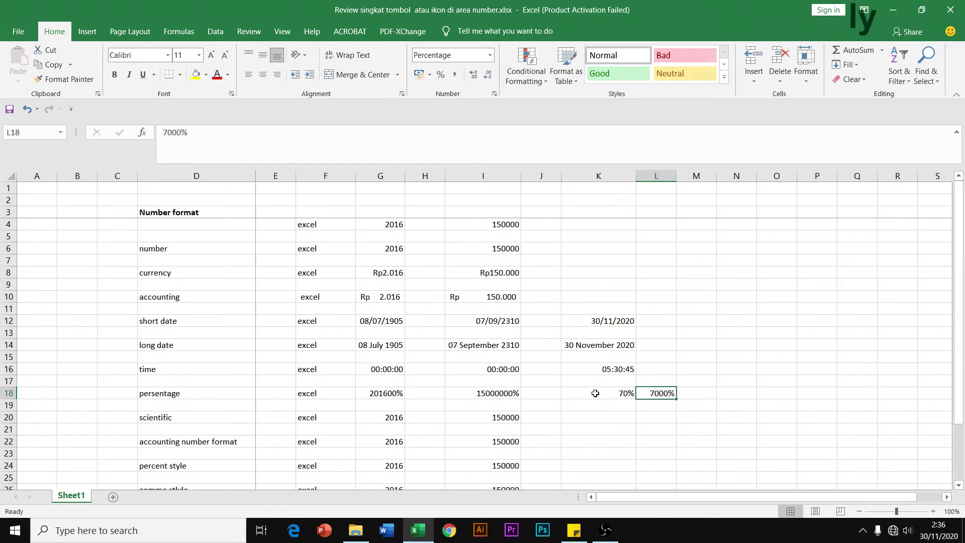
click(610, 395)
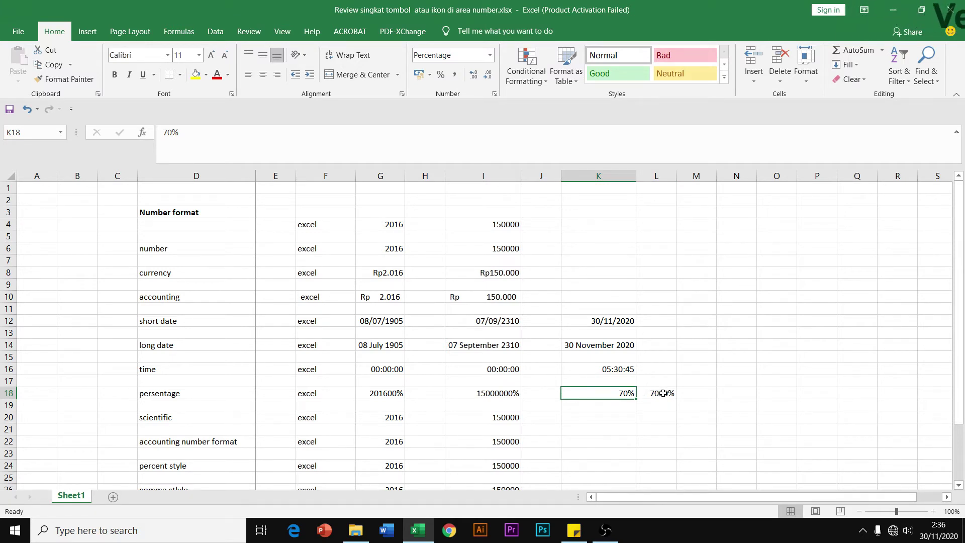
click(663, 394)
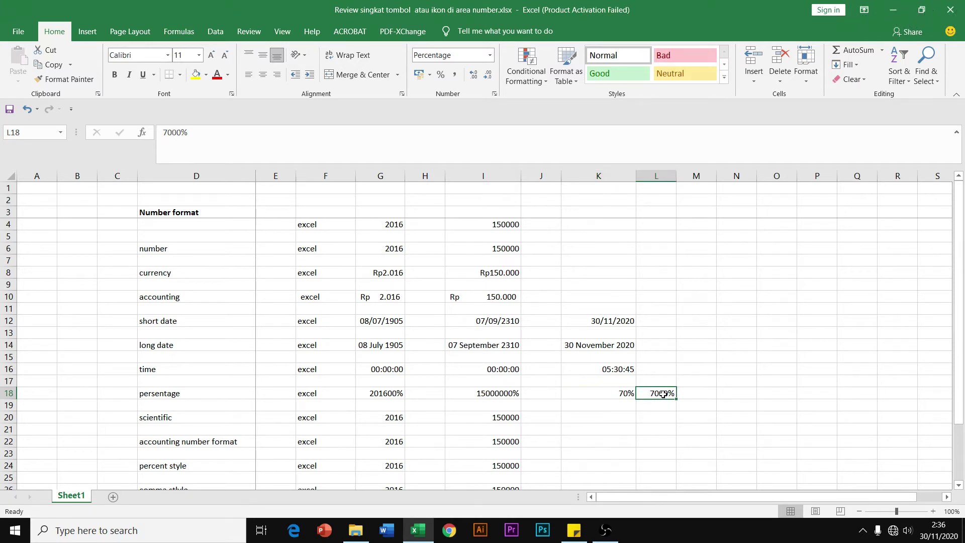
- Enter a plain 70 in both K19 and L19
click(618, 405)
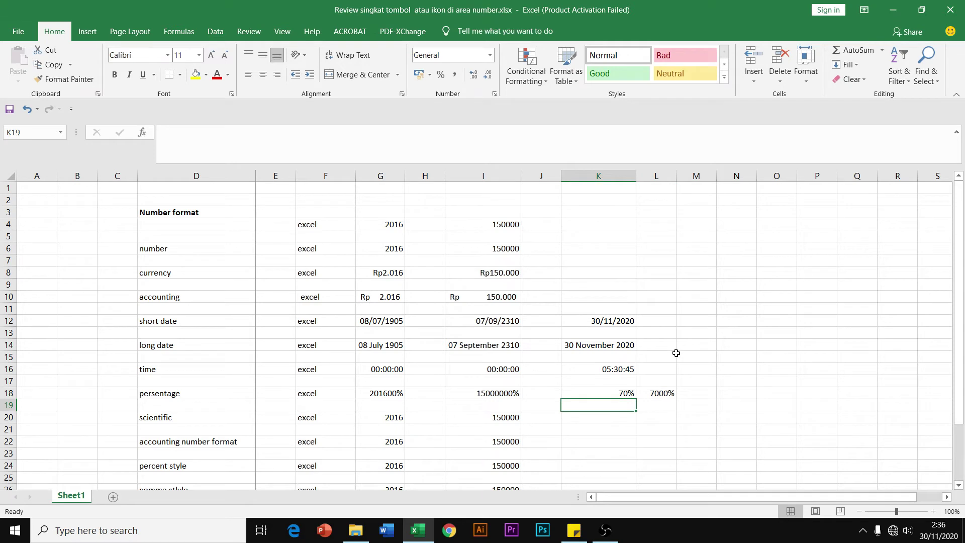
text(70)
key(Tab)
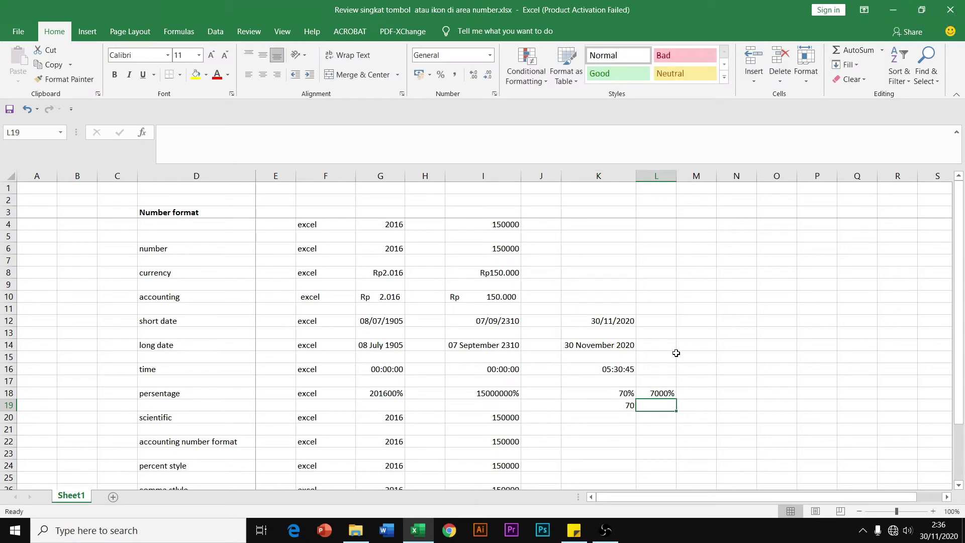
text(0,7)
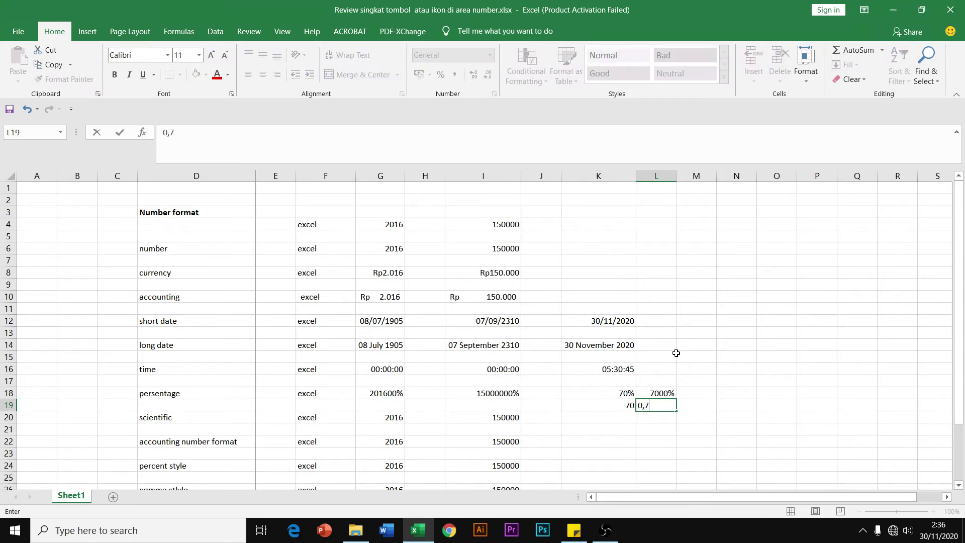
key(Return)
key(Up)
key(Right)
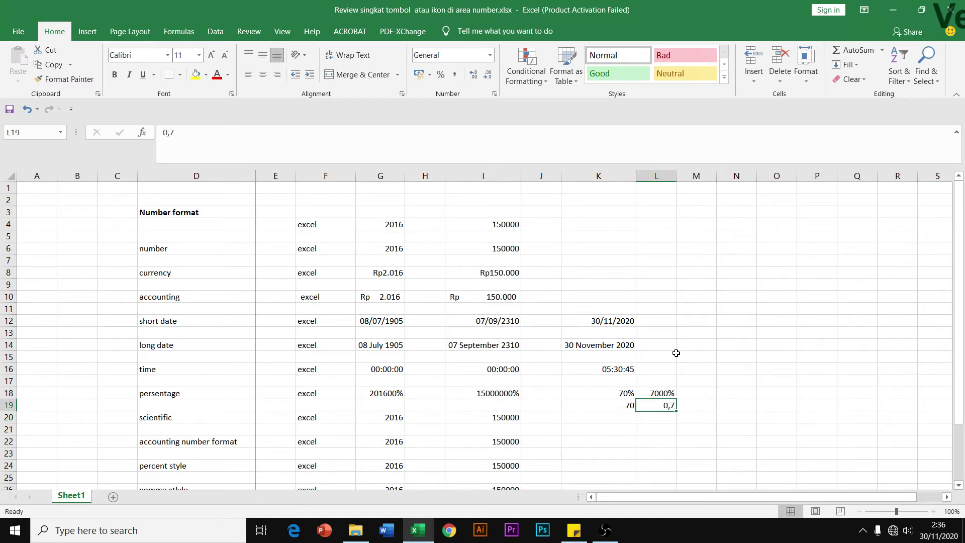
text(70)
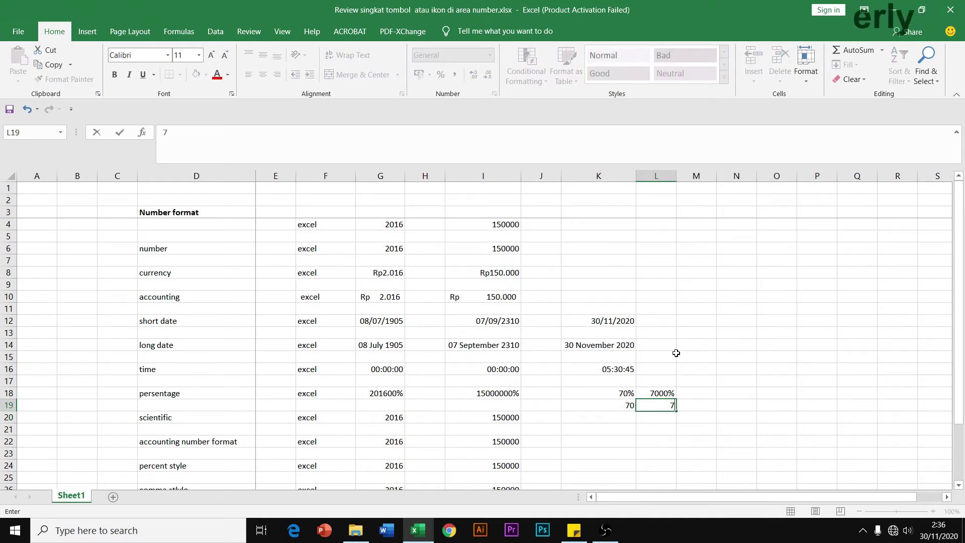
key(ctrl+Return)
- Compare the plain 70s in row 19 with the 70% and 7000% in row 18
key(Left)
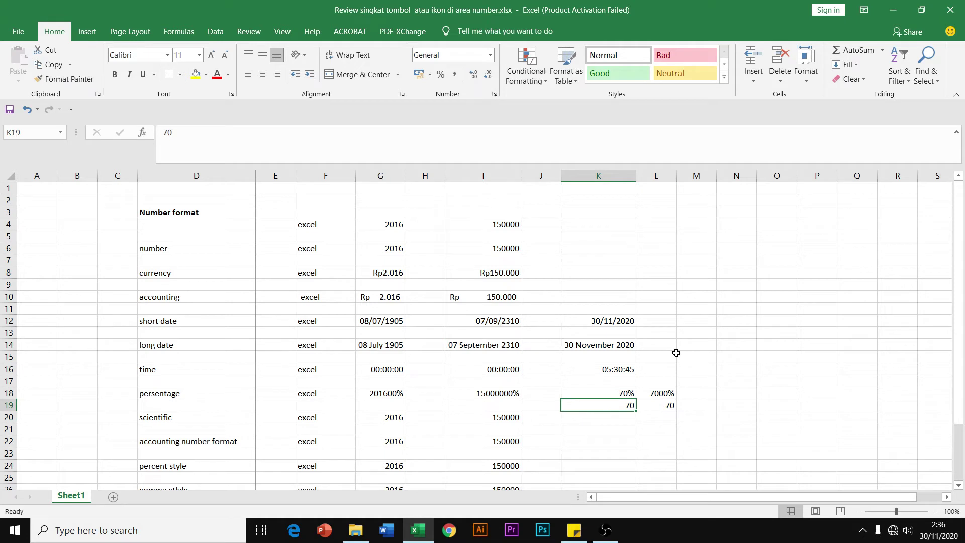
key(Up)
key(Down)
key(Right)
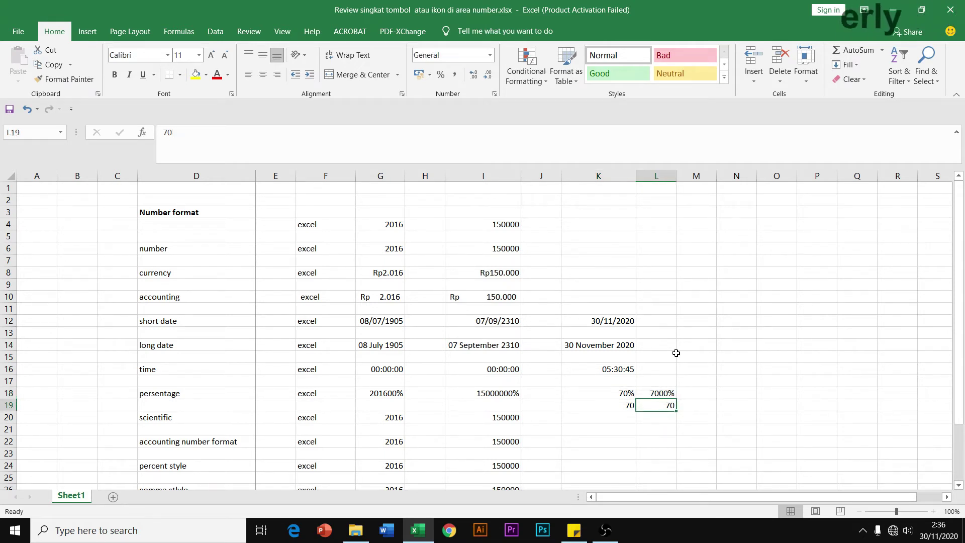
key(Up)
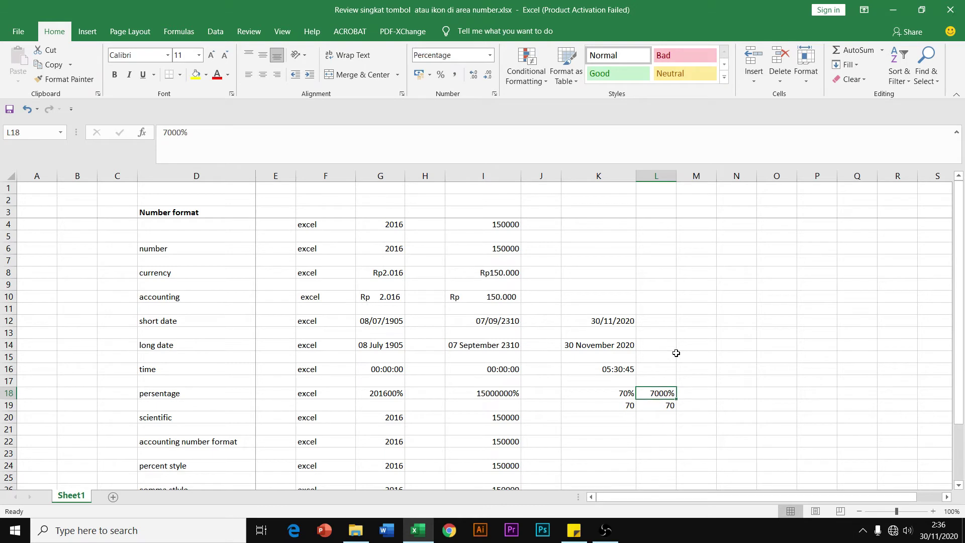
key(Left)
key(Left)
key(Left)
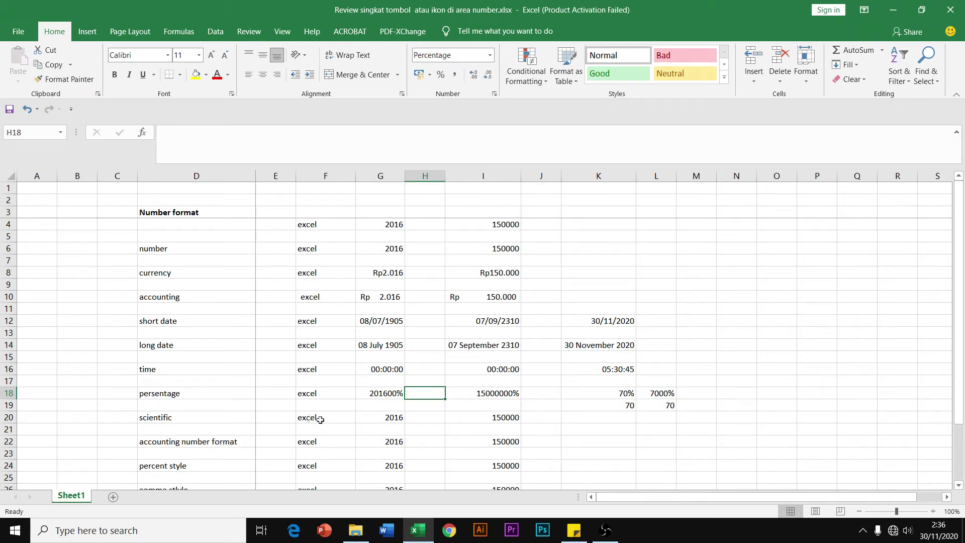
- Apply Scientific format to F20:I20 so the values read 2,E+03 and 2,E+05
drag(309, 417, 491, 422)
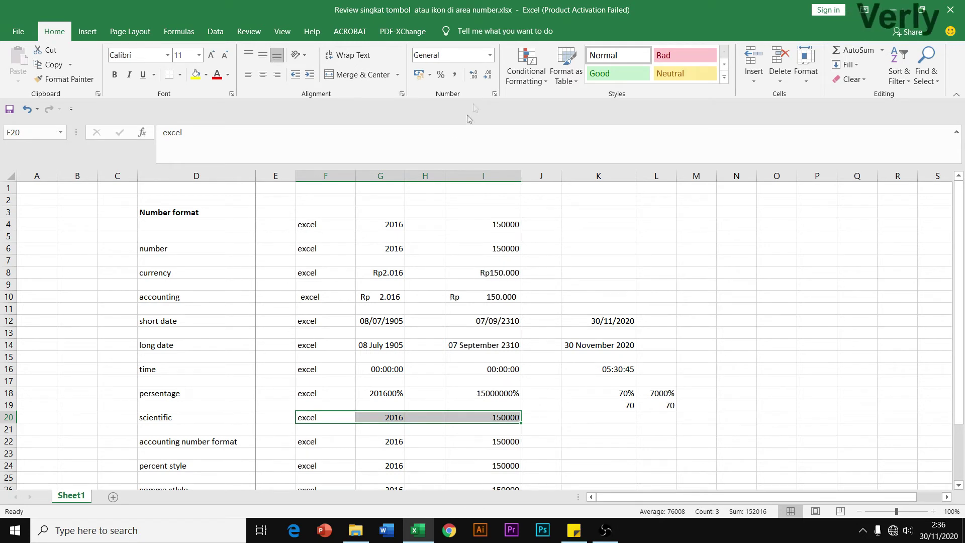
click(490, 55)
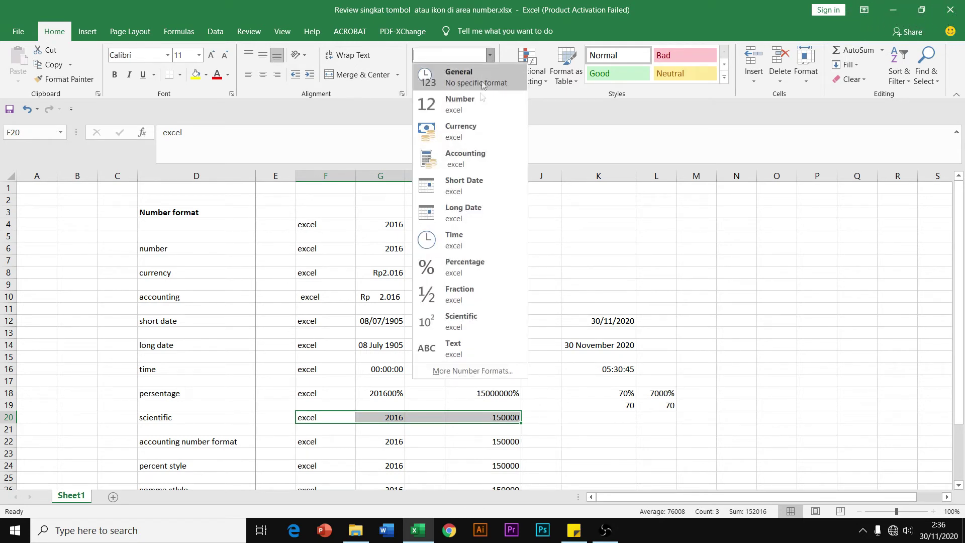
click(473, 321)
click(493, 425)
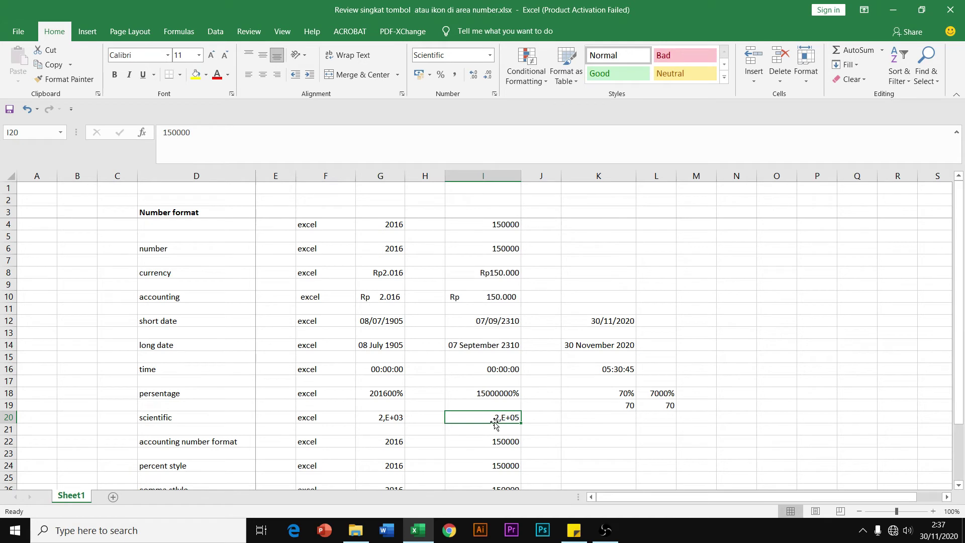
scroll(493, 420, down, 1)
scroll(493, 419, down, 1)
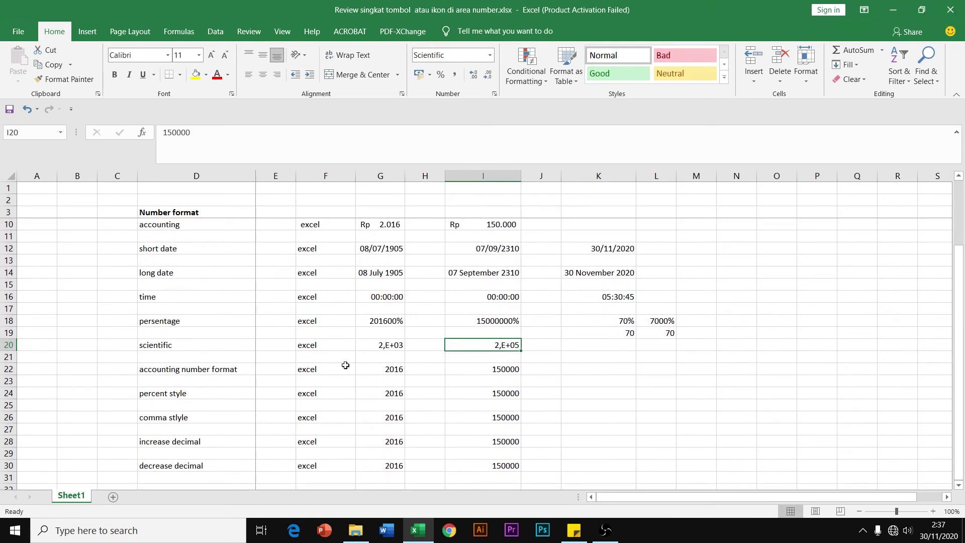
click(309, 370)
- Apply Rupiah accounting format to F22:I22, giving Rp 2.016 and Rp 150.000
drag(309, 370, 489, 370)
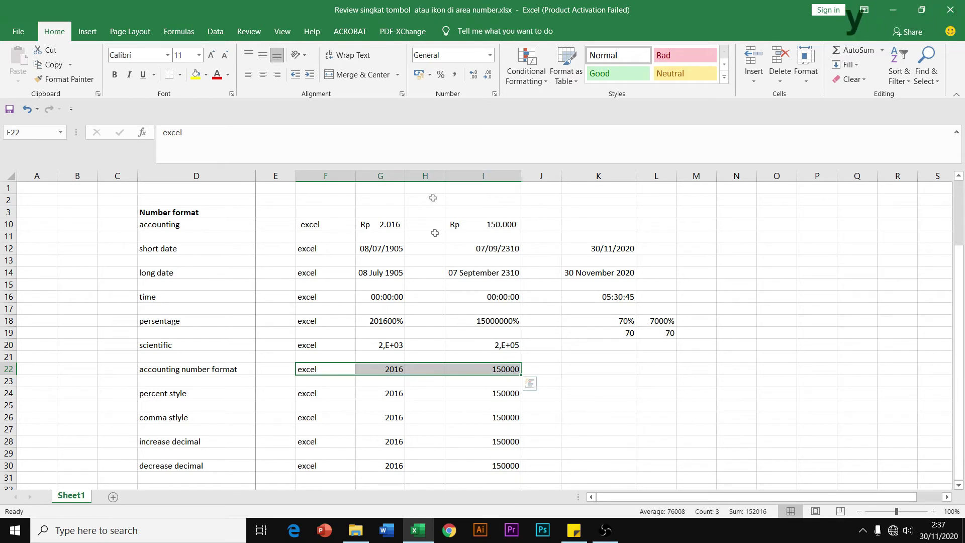
click(490, 57)
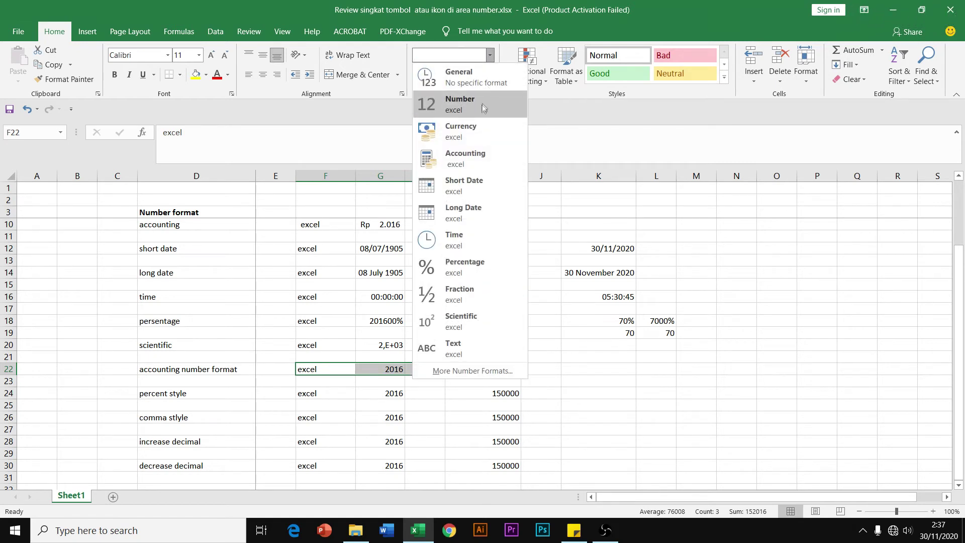
click(385, 110)
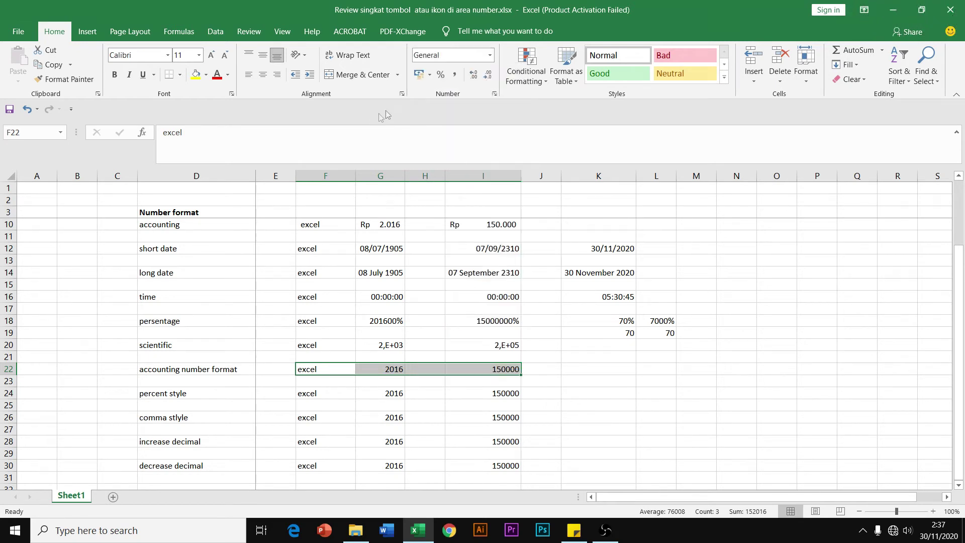
click(418, 76)
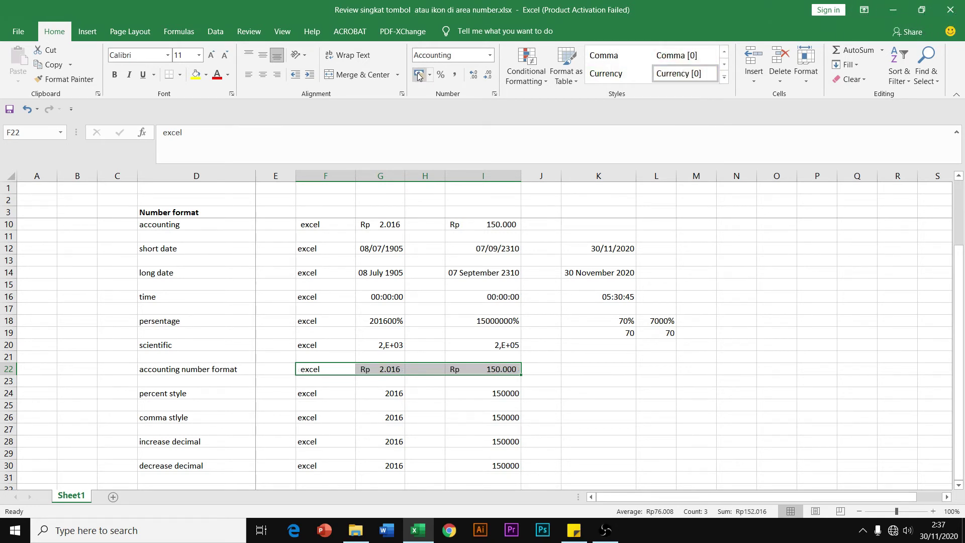
click(564, 350)
- Compare against the earlier accounting example row, then reselect the Rp 2.016 value in G22
scroll(530, 308, up, 1)
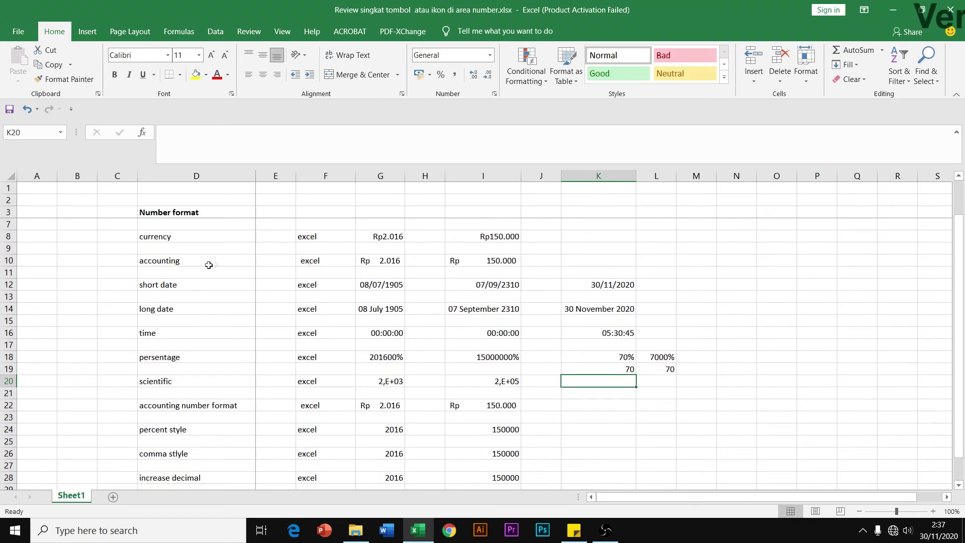
click(180, 263)
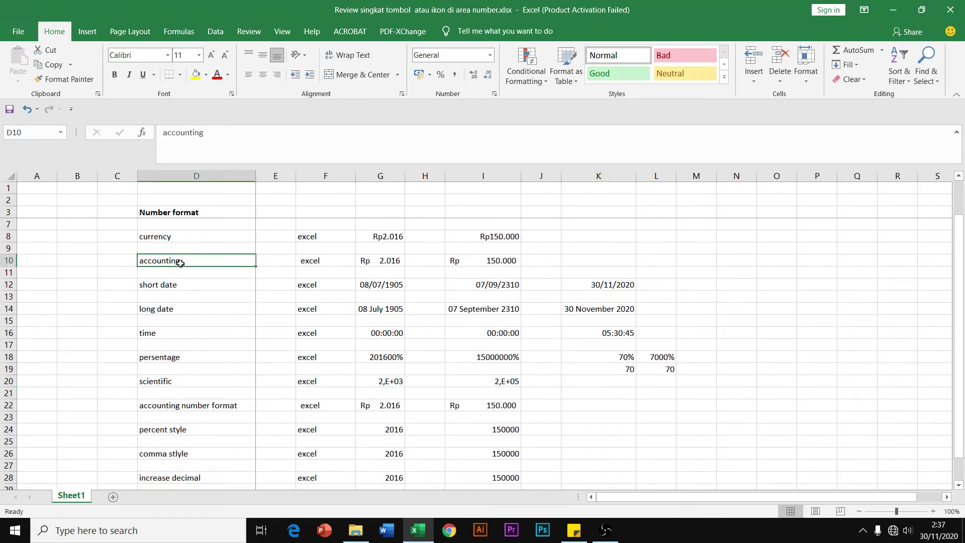
click(498, 261)
click(312, 404)
click(409, 409)
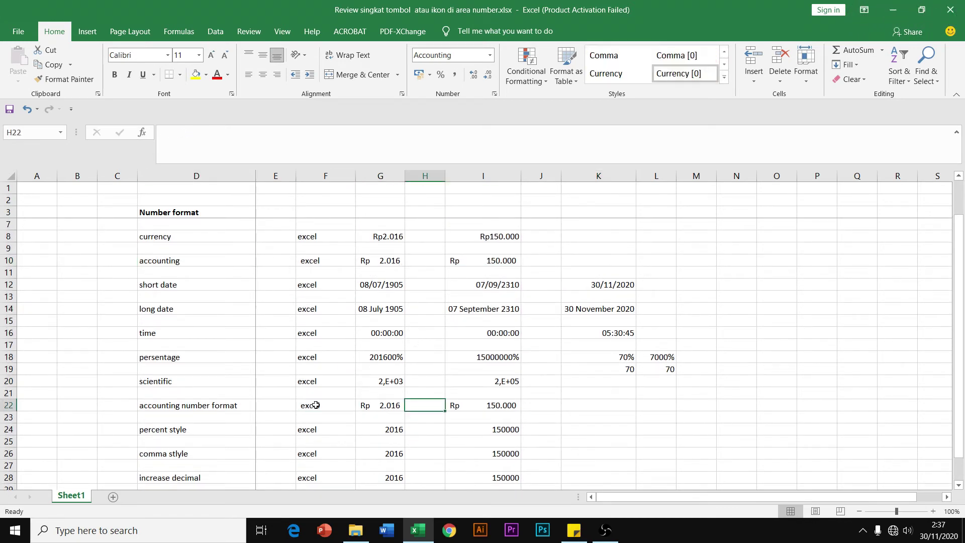
drag(315, 406, 498, 405)
click(382, 407)
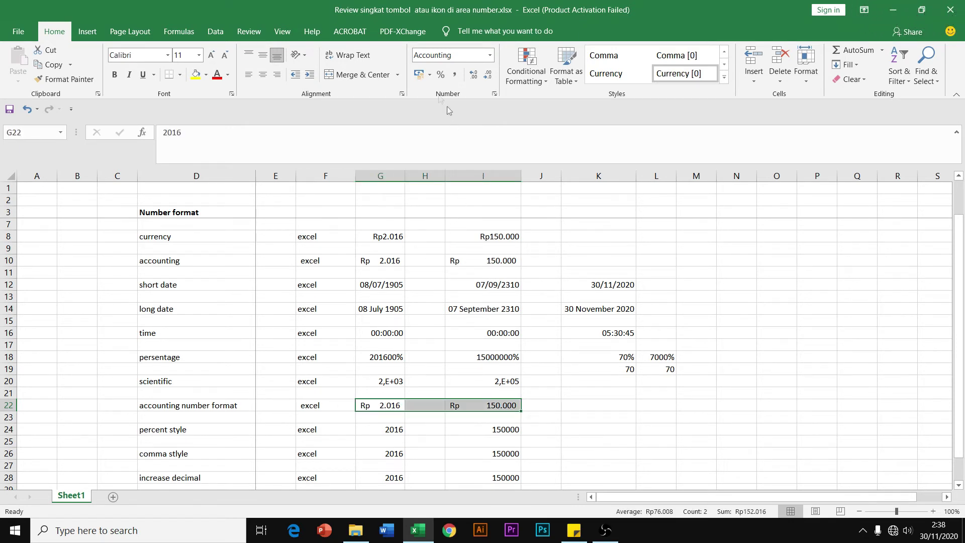
click(429, 76)
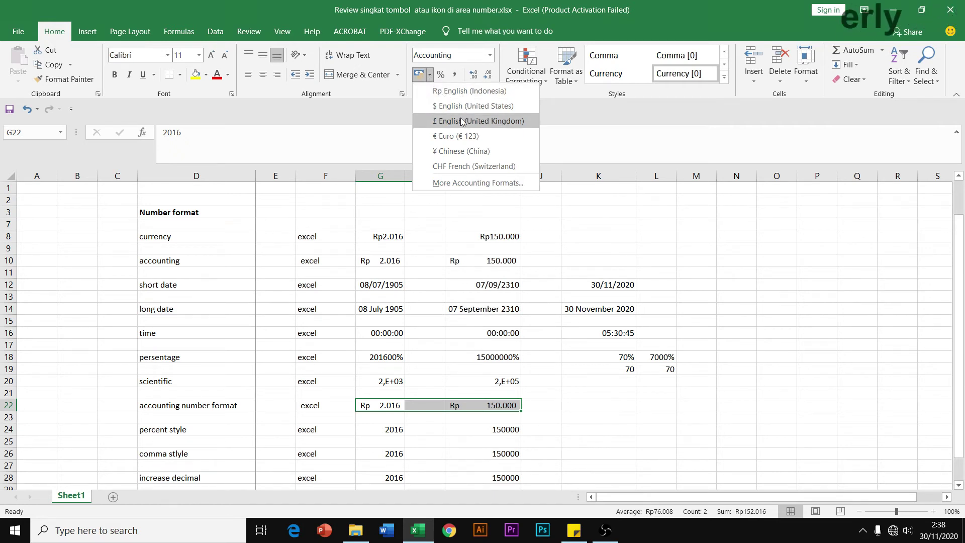
click(470, 182)
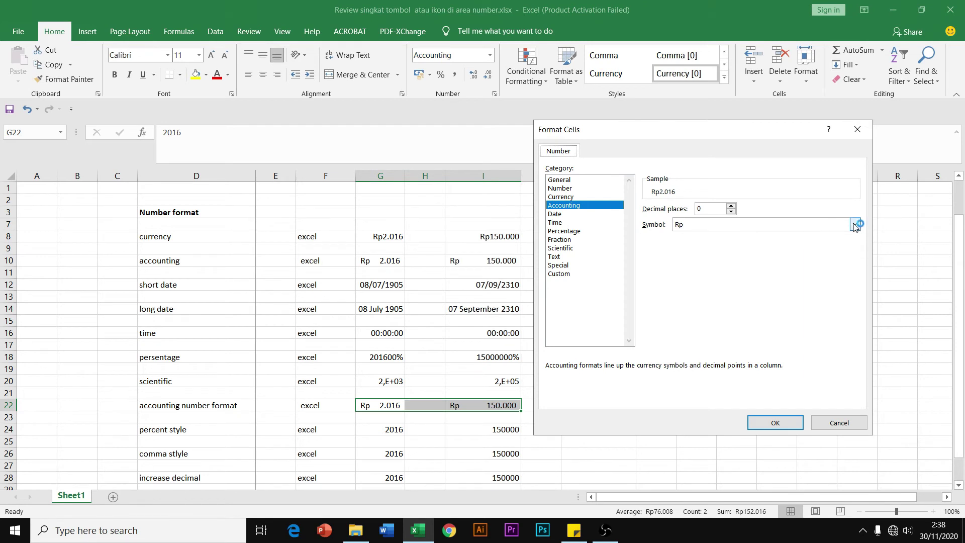
click(855, 224)
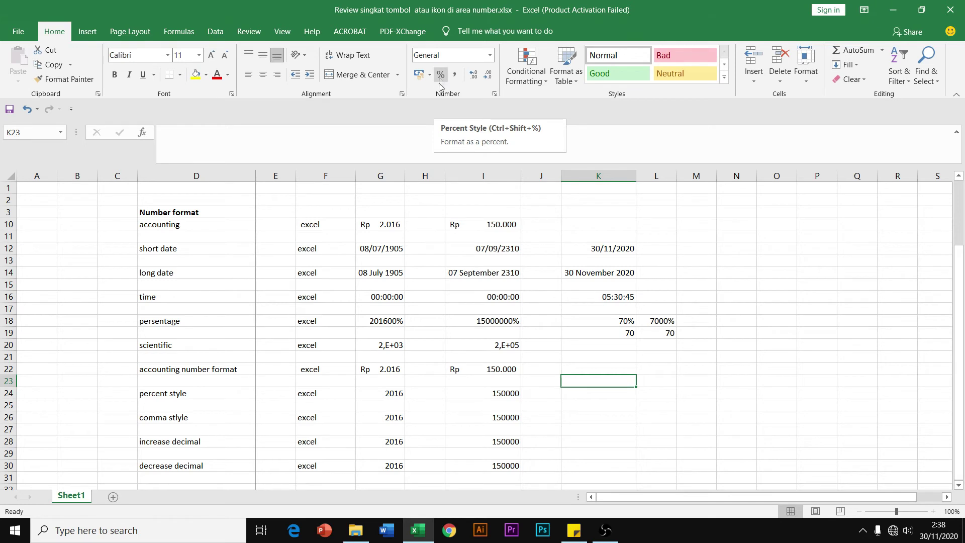
- Apply Percent Style to F24:I24, showing 201600% and 15000000%
drag(308, 394, 487, 397)
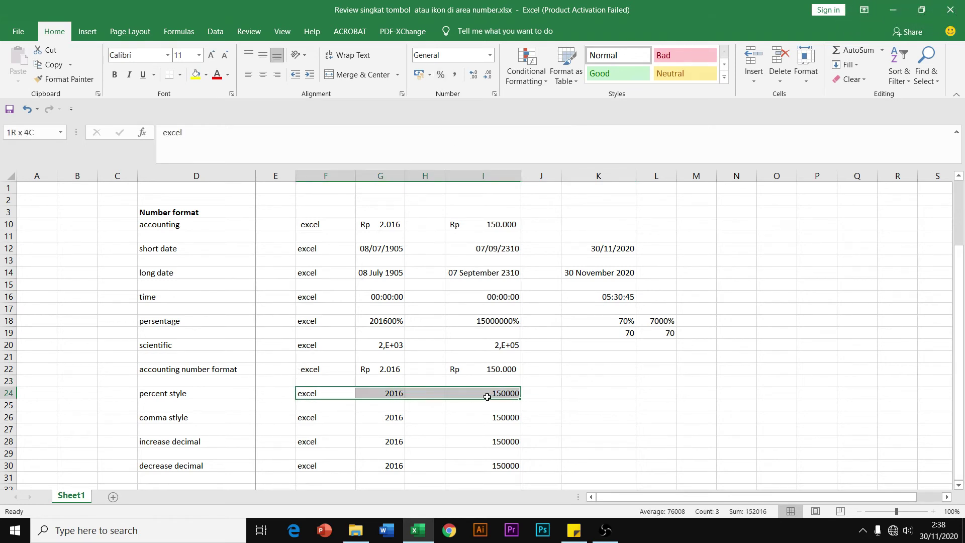
click(442, 75)
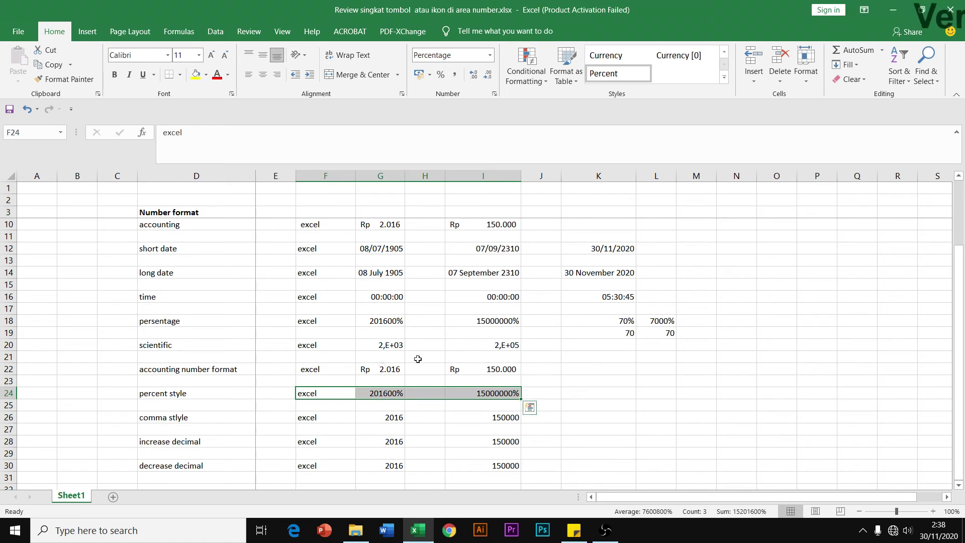
click(381, 393)
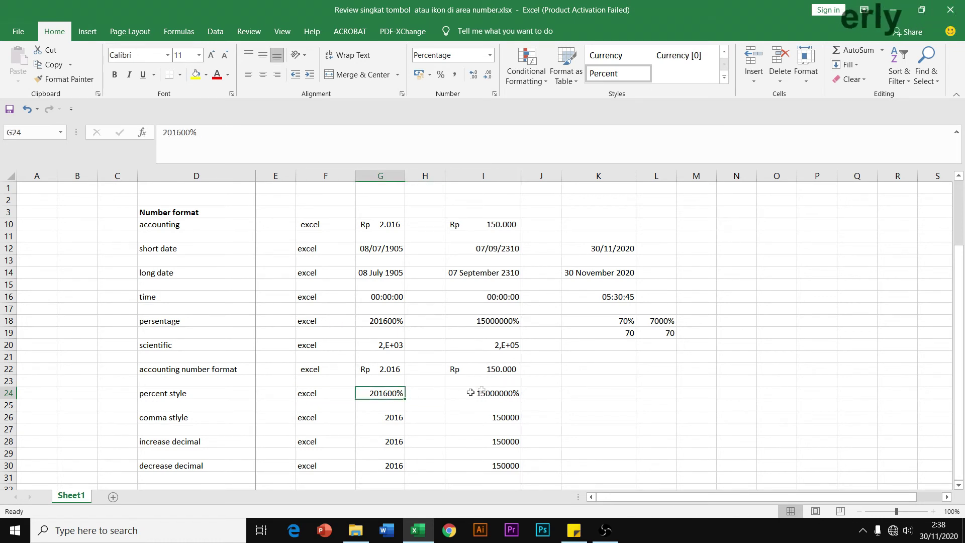
click(492, 394)
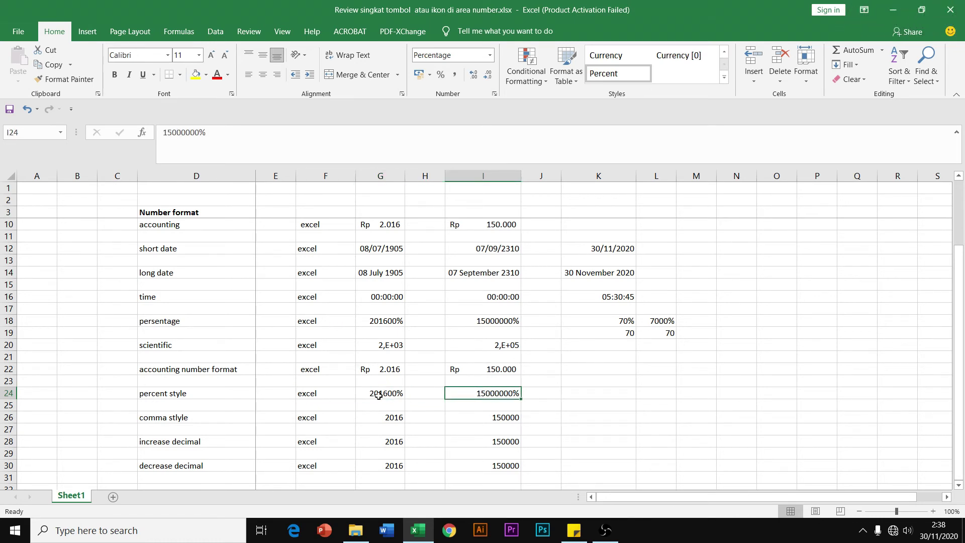
- Undo the percent formatting and reapply it to G24:I24 only
key(ctrl+z)
click(387, 394)
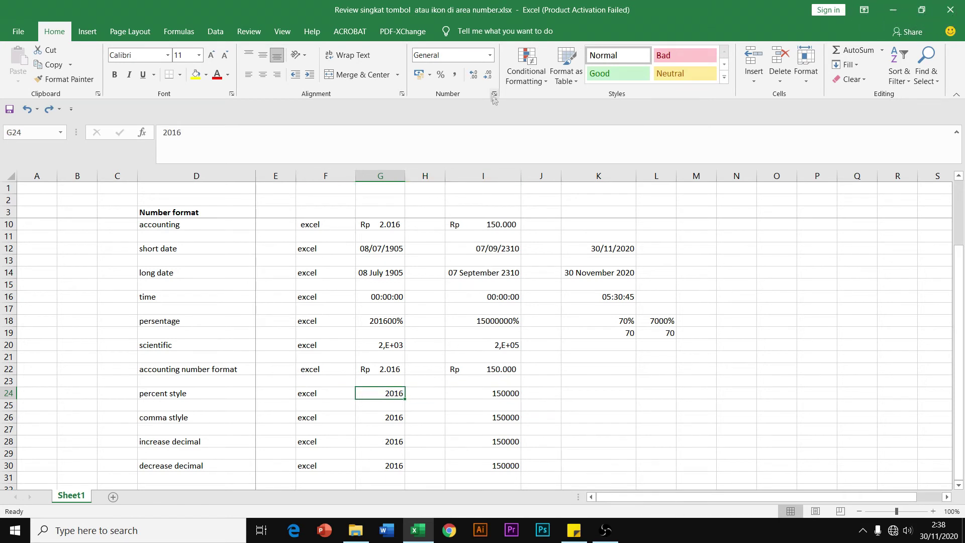
drag(387, 393, 485, 390)
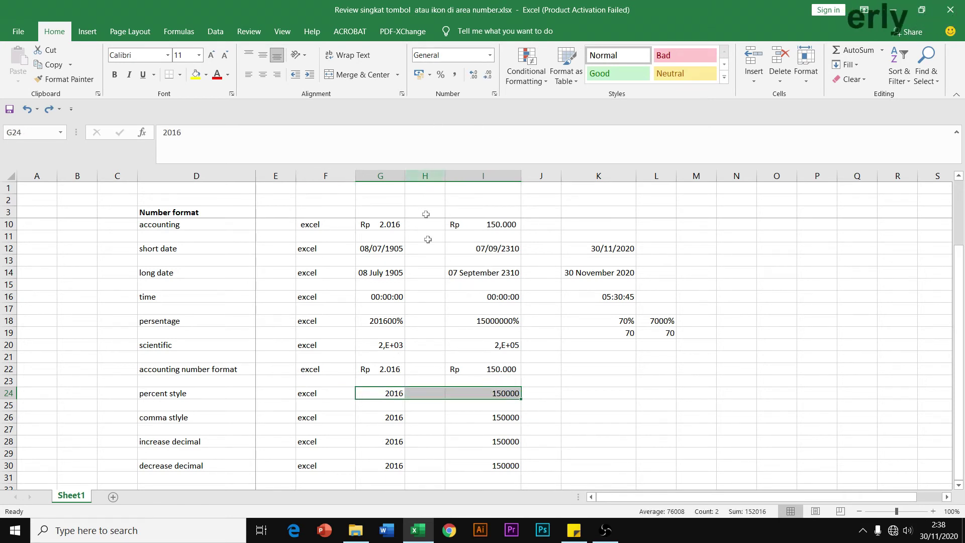
click(441, 80)
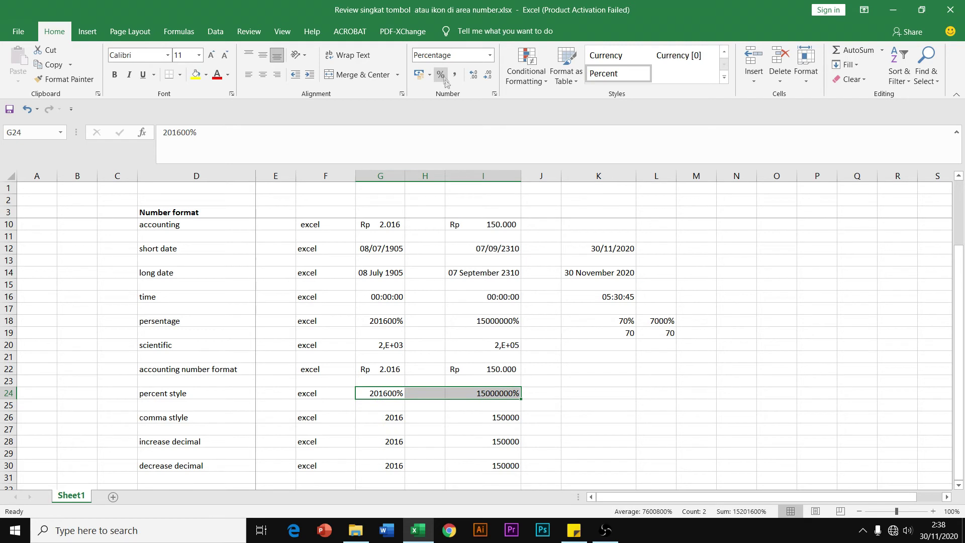
click(599, 380)
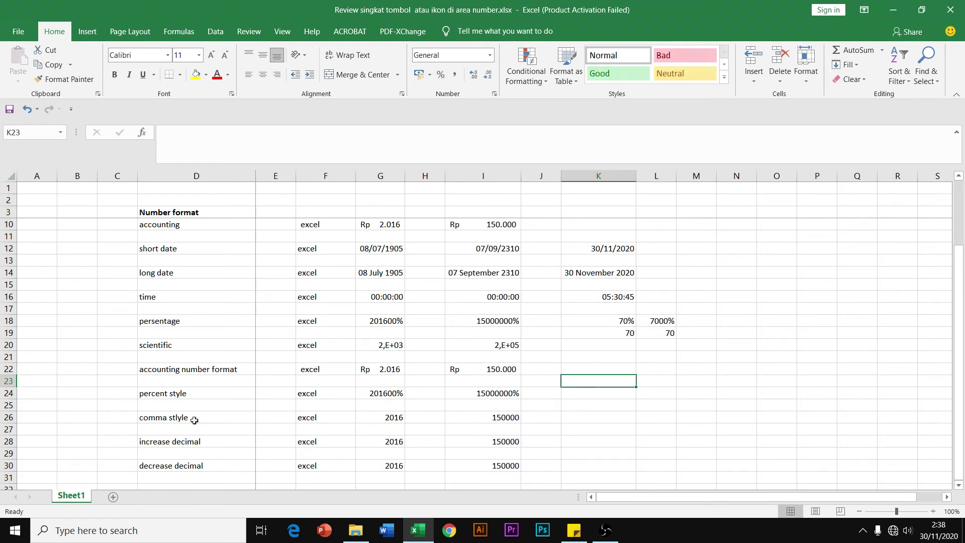
drag(304, 417, 482, 414)
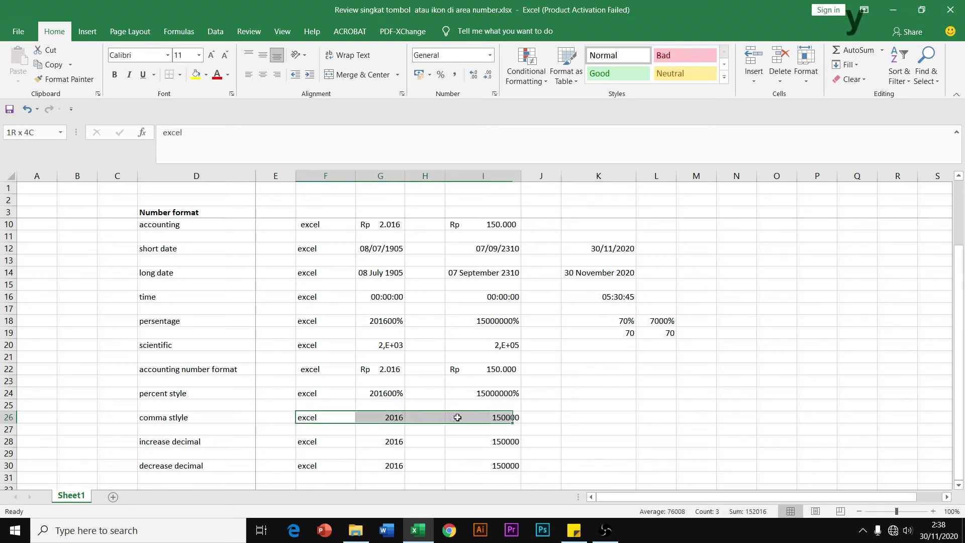
click(454, 76)
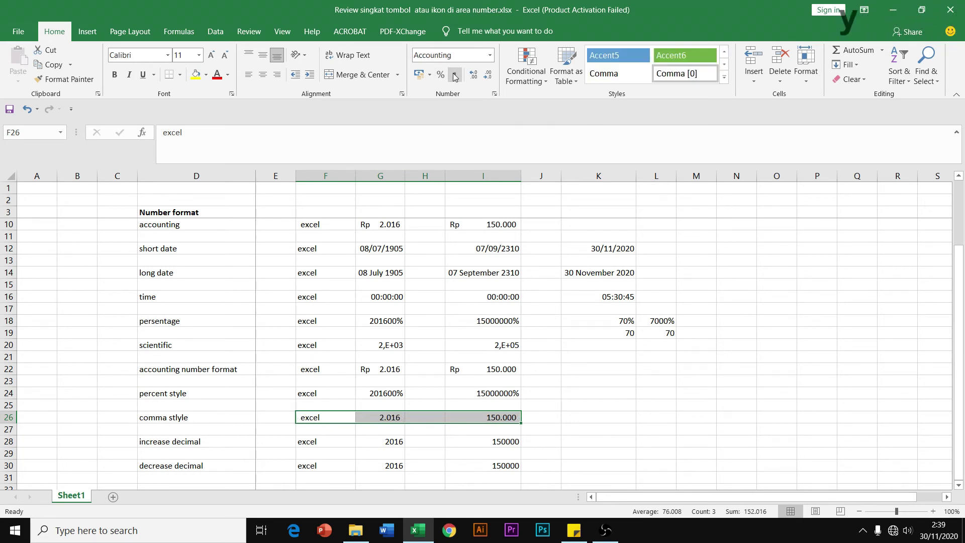
click(542, 381)
click(321, 417)
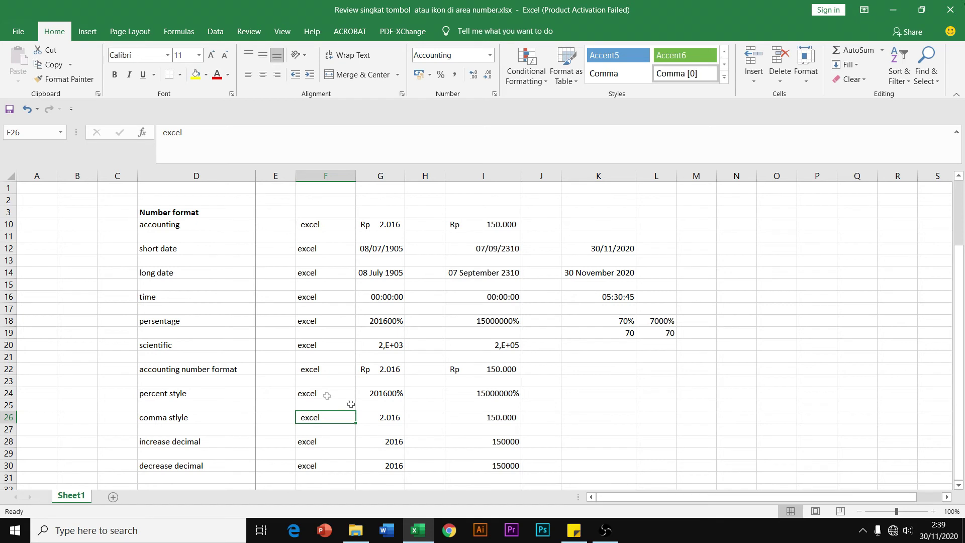
click(398, 418)
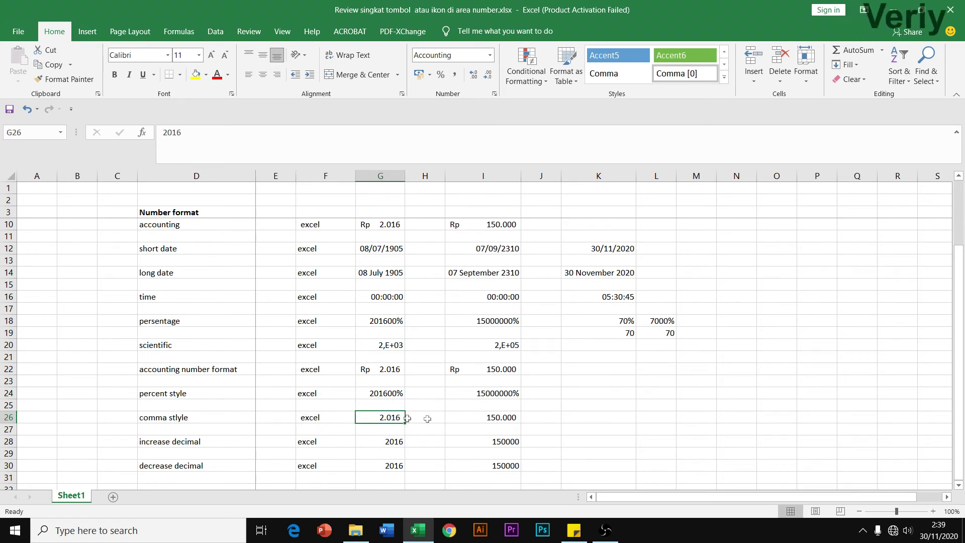
click(491, 419)
click(390, 421)
click(503, 420)
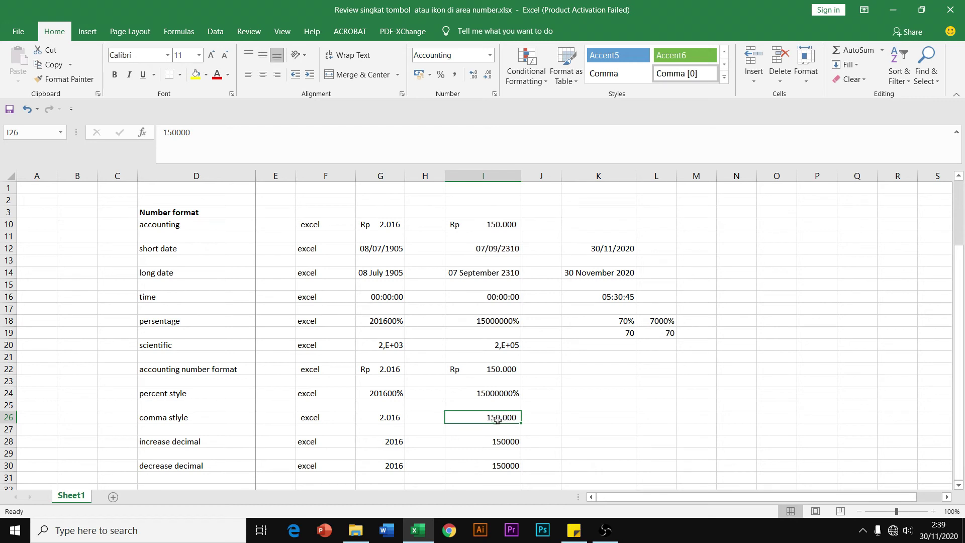
key(Left)
key(Left)
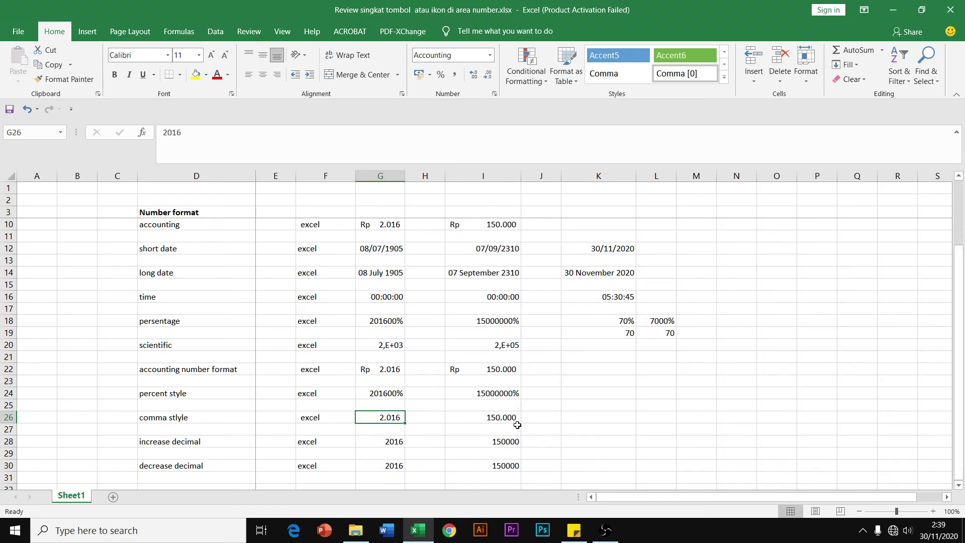
click(577, 420)
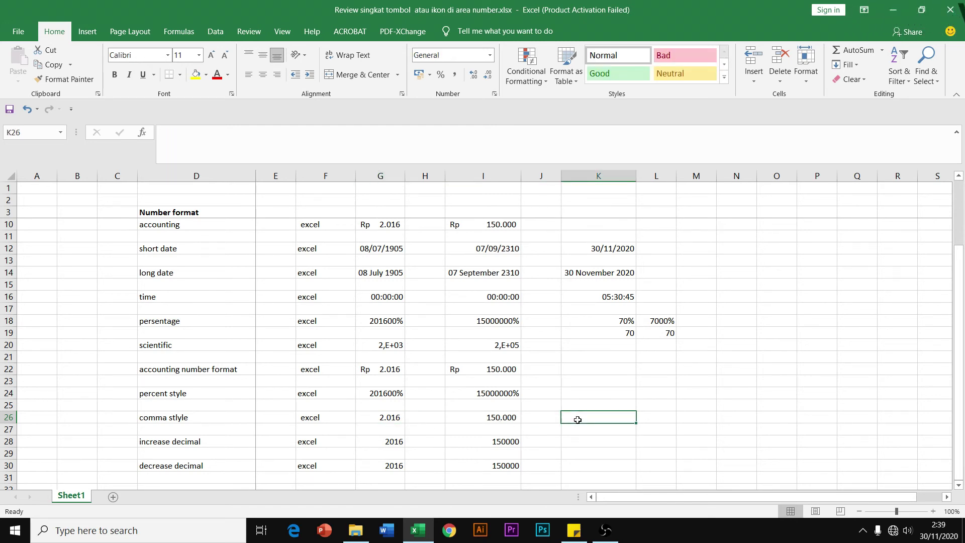
- Enter 0,6 in K26 and give it Comma Style
text(0,6)
key(Return)
click(578, 419)
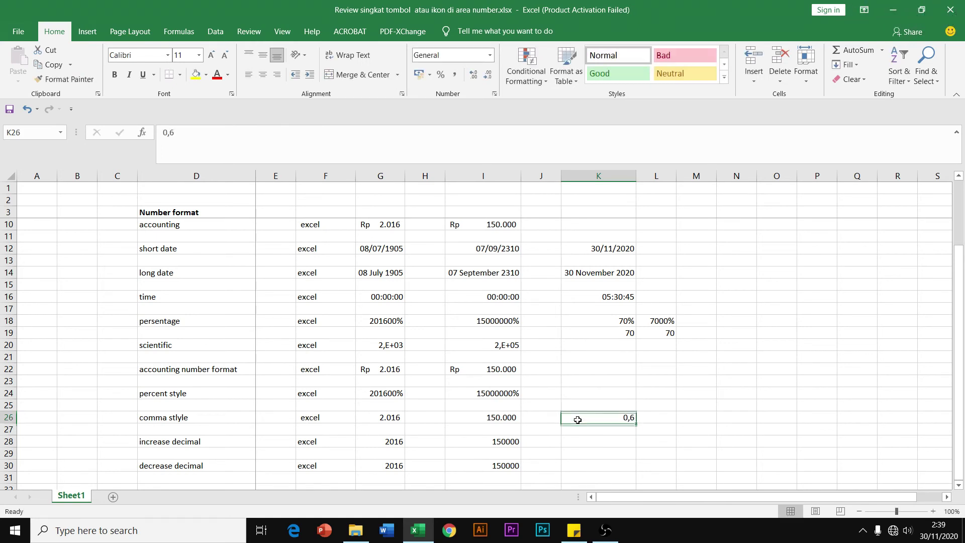
click(454, 78)
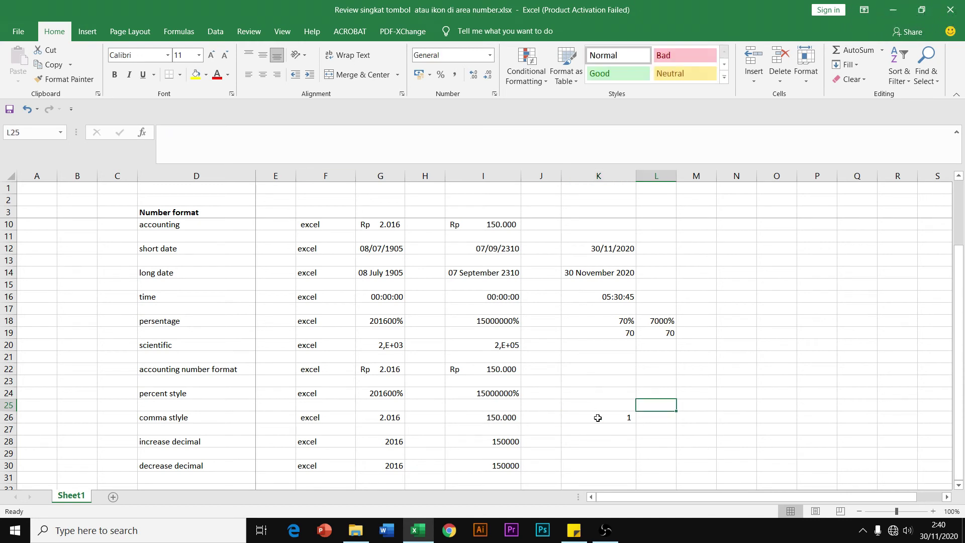
- Re-enter 2,6 in K26, which displays rounded as 3
text(2)
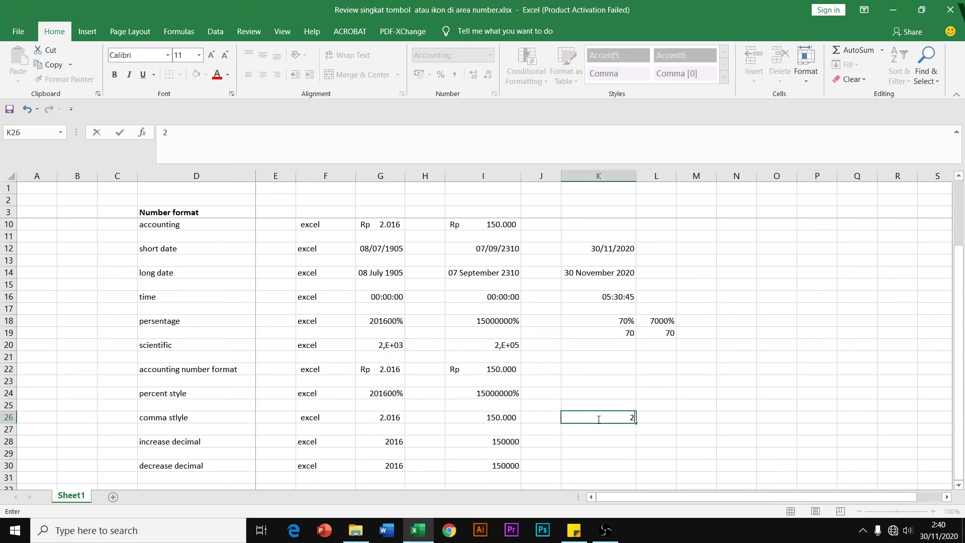
text(5)
key(Return)
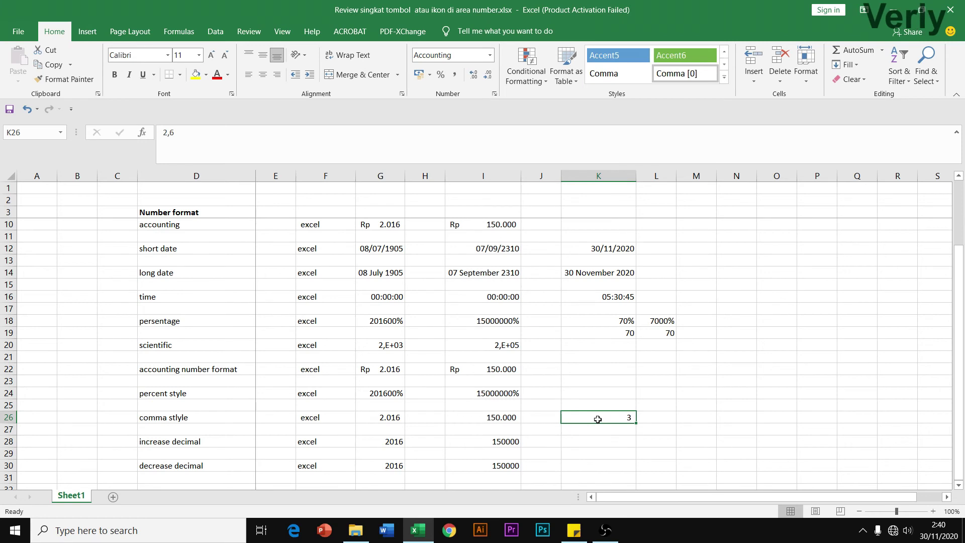
click(598, 419)
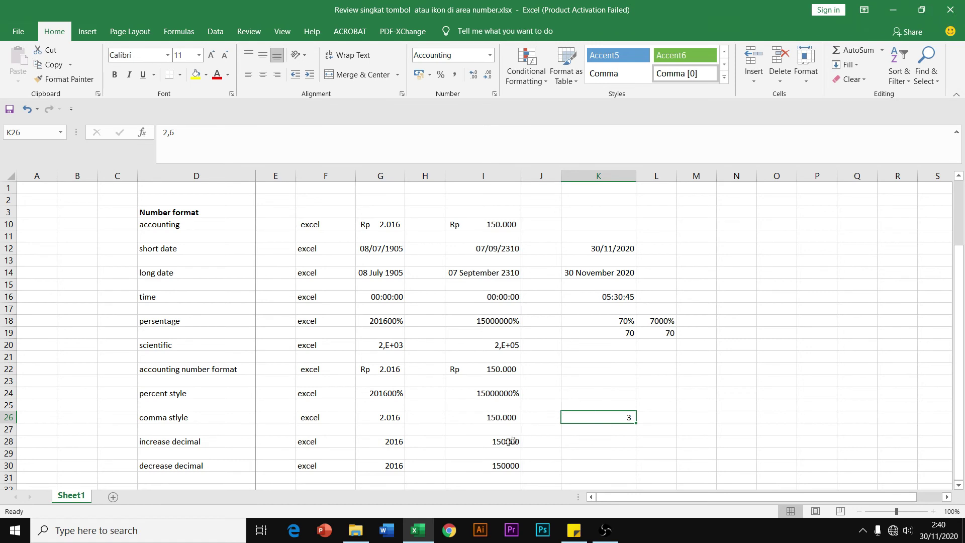
click(194, 440)
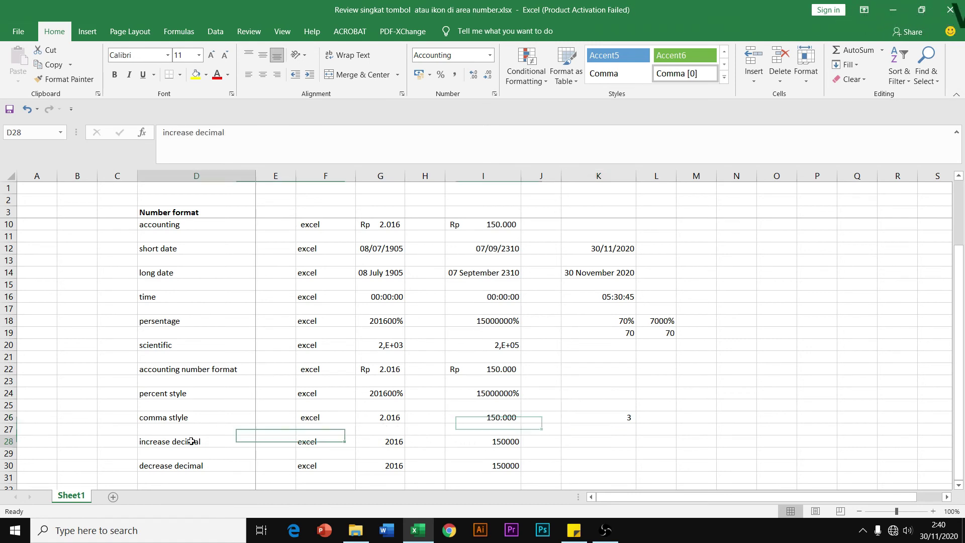
click(192, 466)
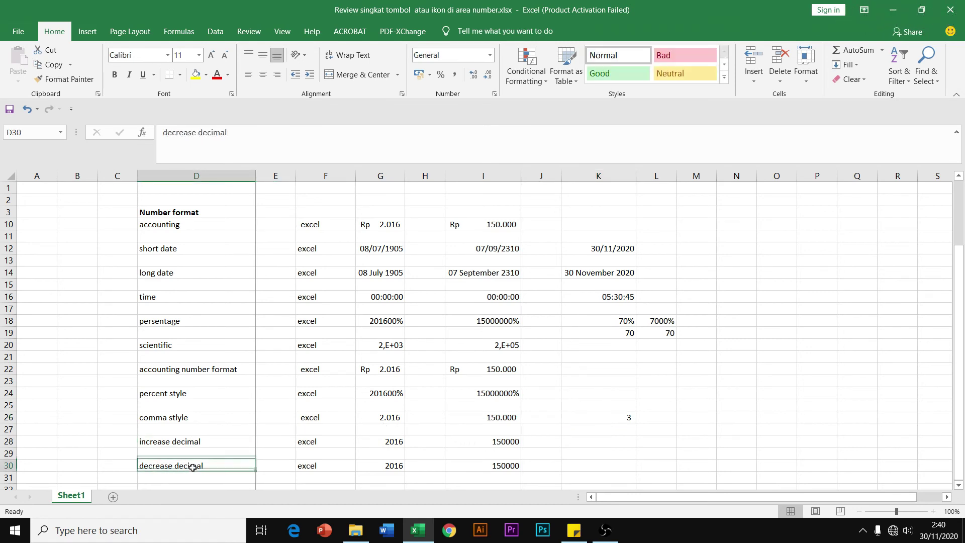
click(624, 429)
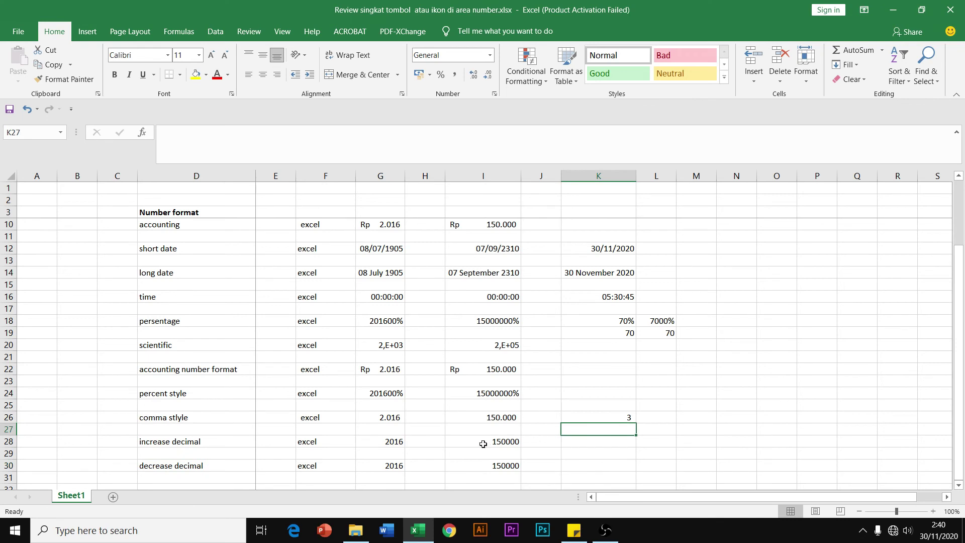
click(623, 418)
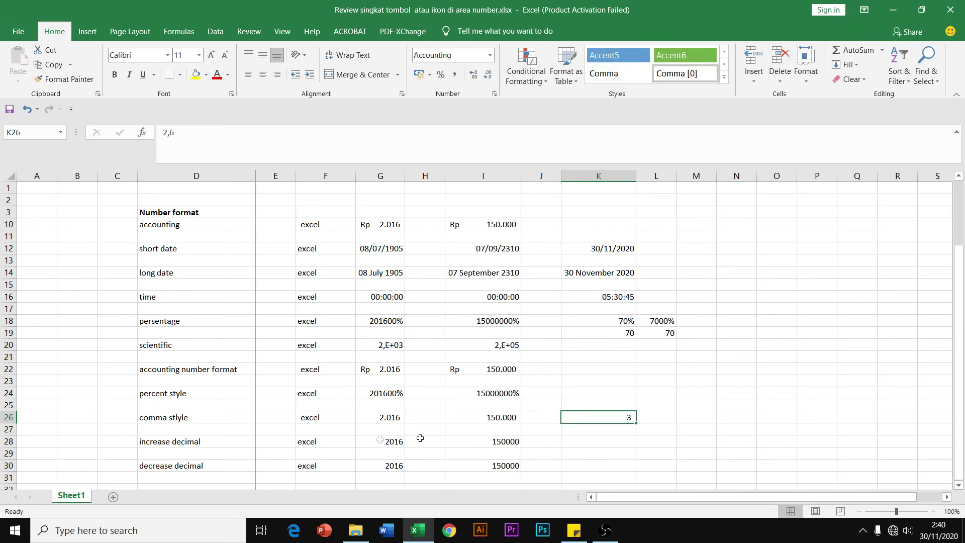
drag(305, 443, 491, 442)
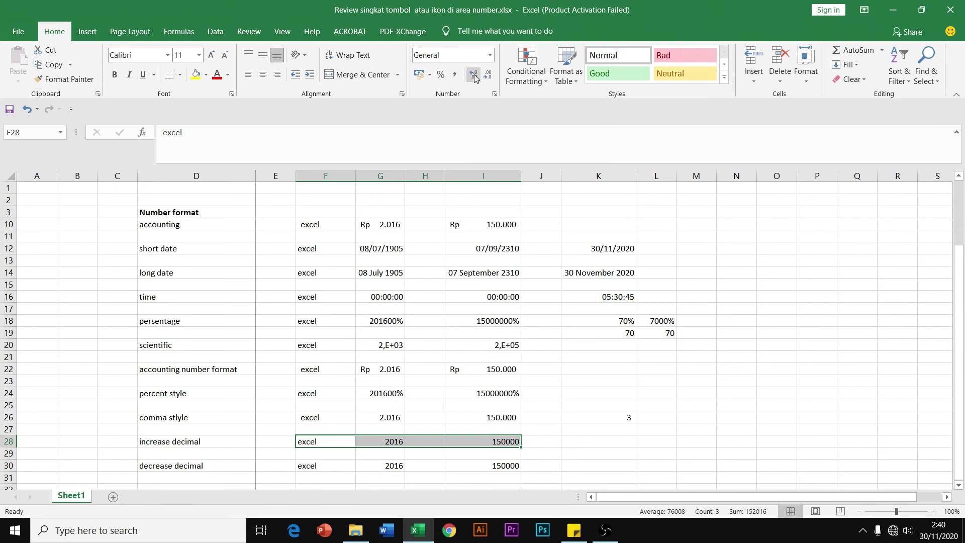
drag(309, 465, 493, 465)
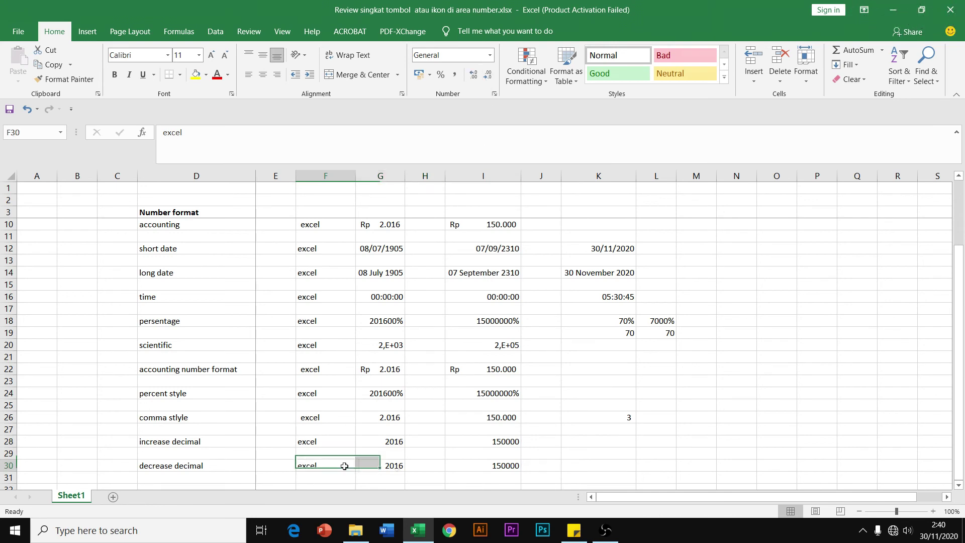
click(487, 75)
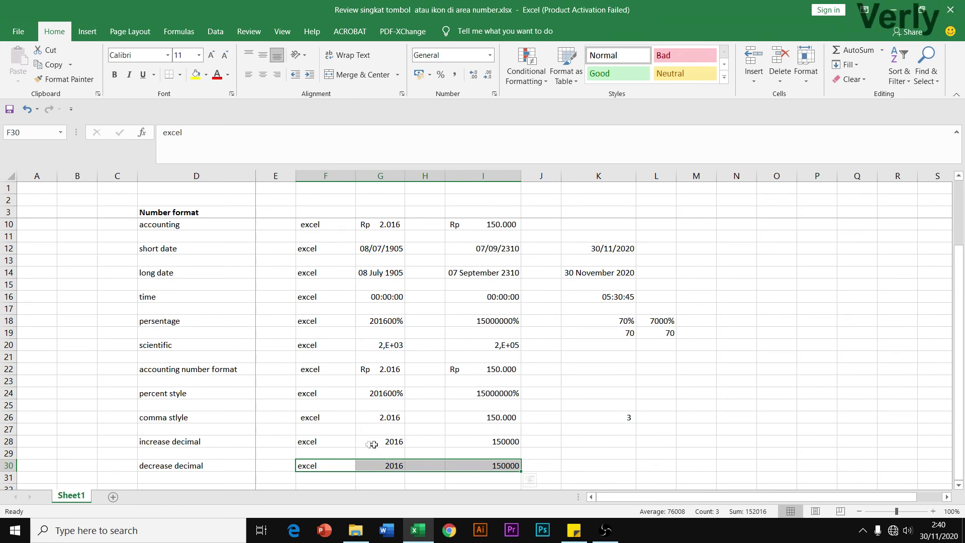
click(604, 440)
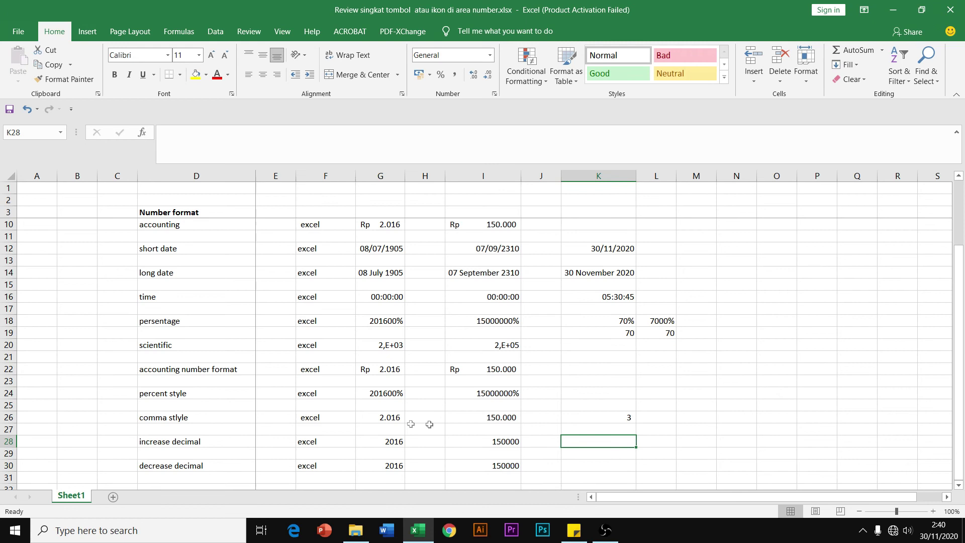
click(395, 418)
drag(395, 417, 481, 420)
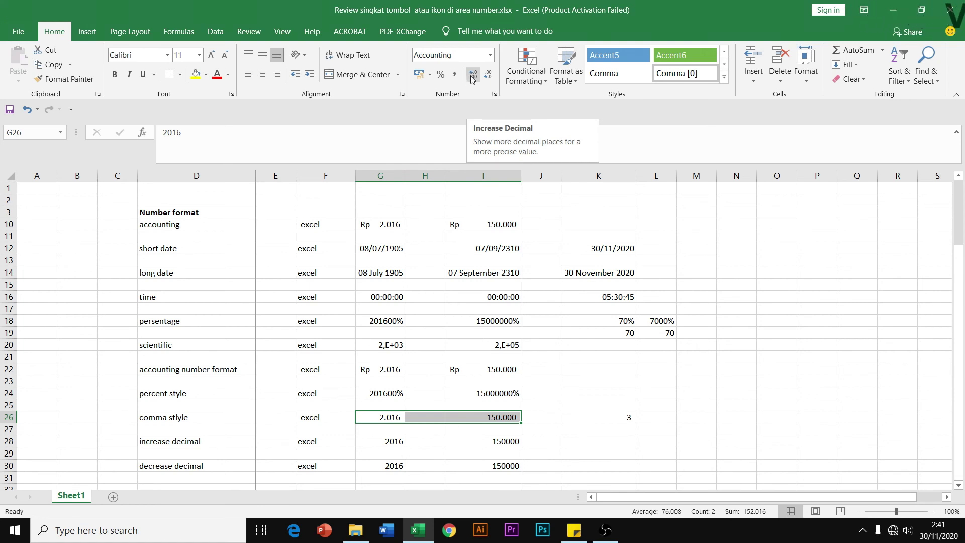
- Increase G26:I26 to two decimals, showing 2.016,00 and 150.000,00
click(472, 80)
click(472, 79)
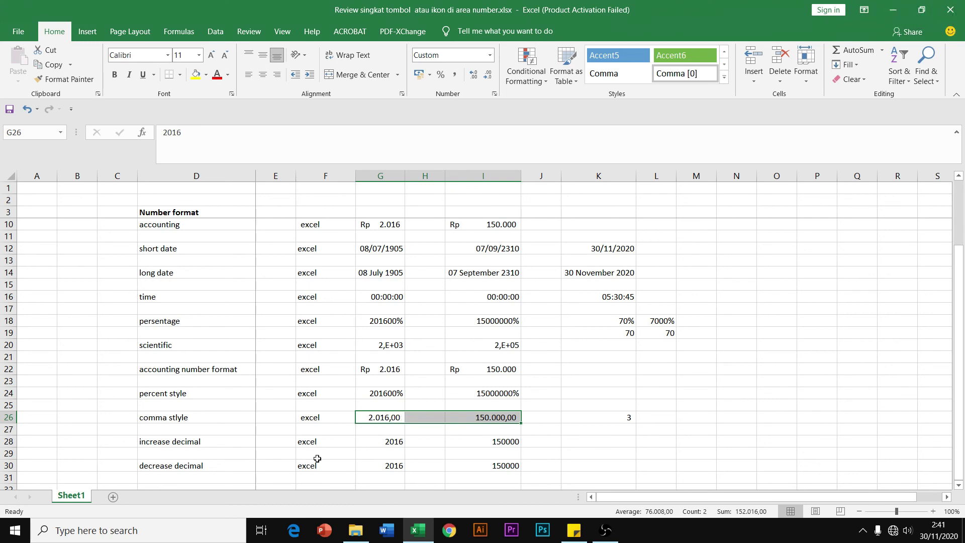
click(487, 76)
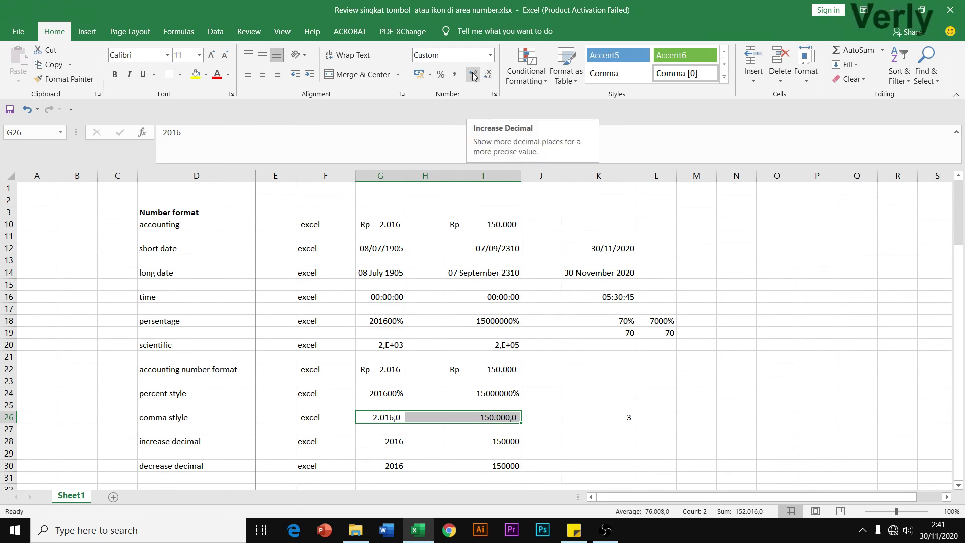
click(473, 75)
double_click(473, 75)
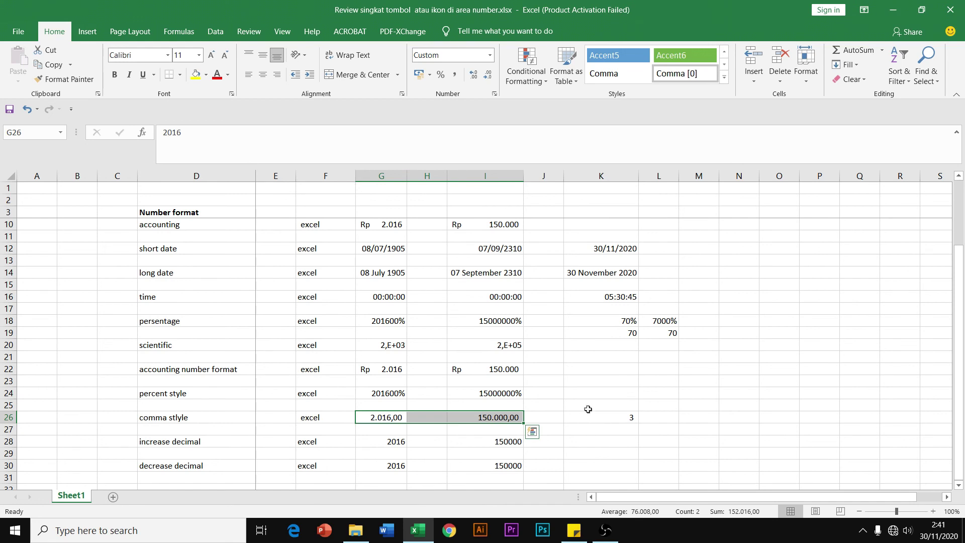
- Give K26 two decimals so it shows 2,60
click(607, 416)
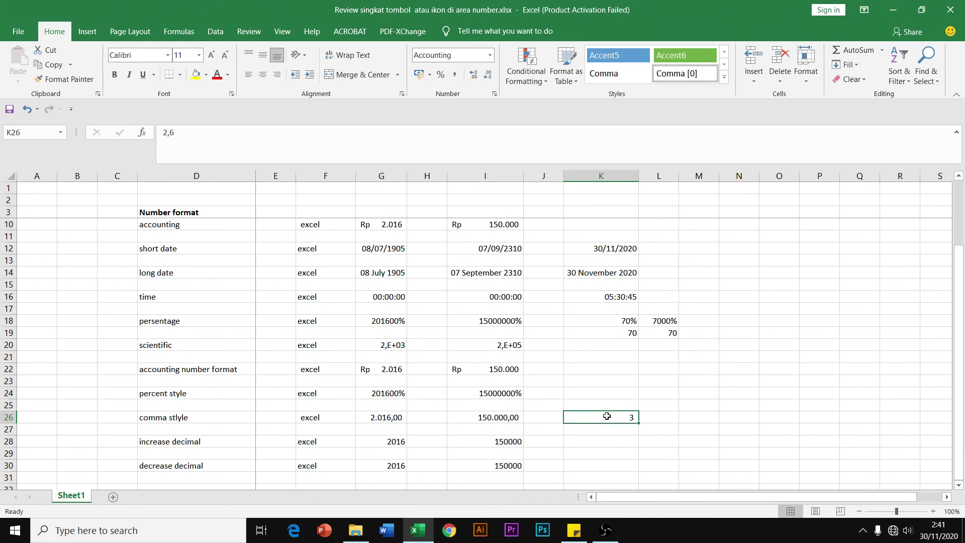
click(473, 77)
click(472, 77)
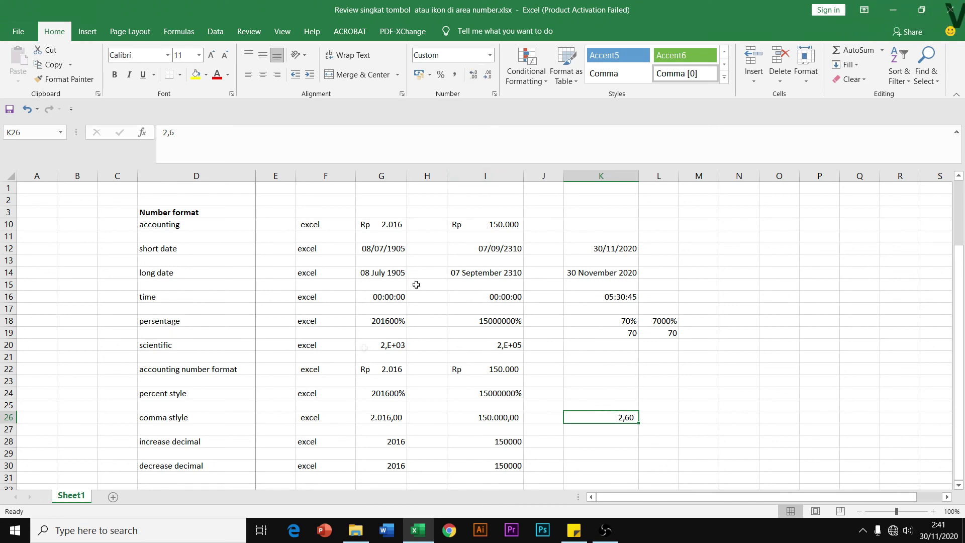
- Remove K26's extra decimals, enter 5,7, and display it as 5,70
click(487, 75)
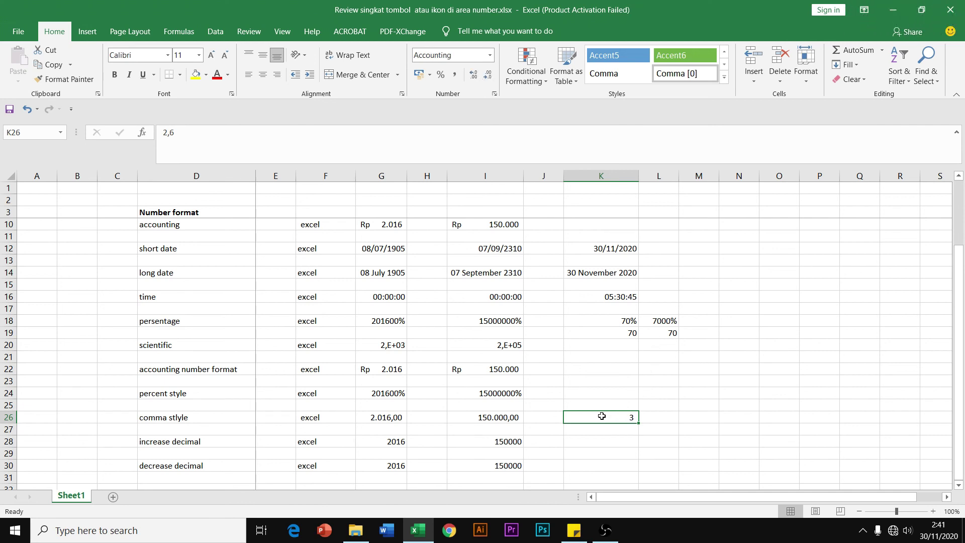
text(5,6)
key(Return)
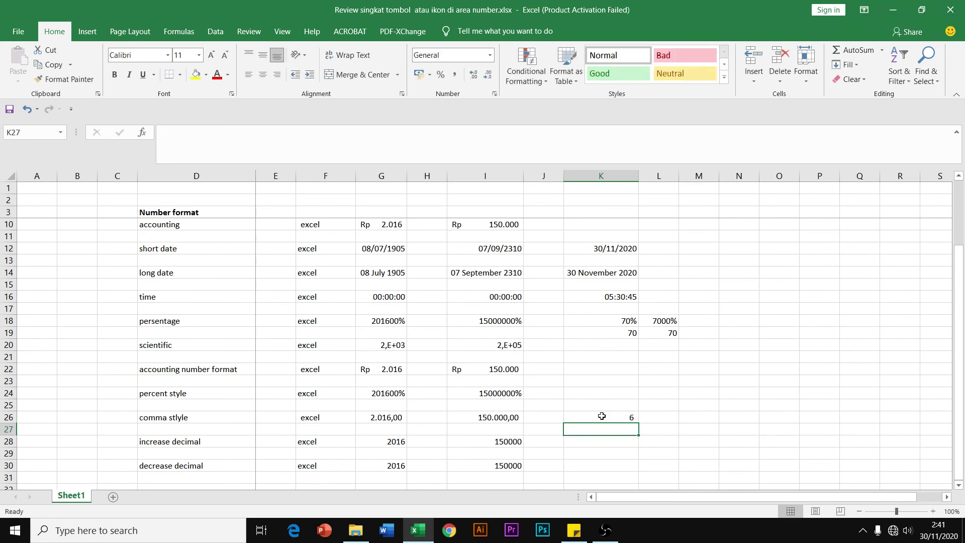
click(602, 416)
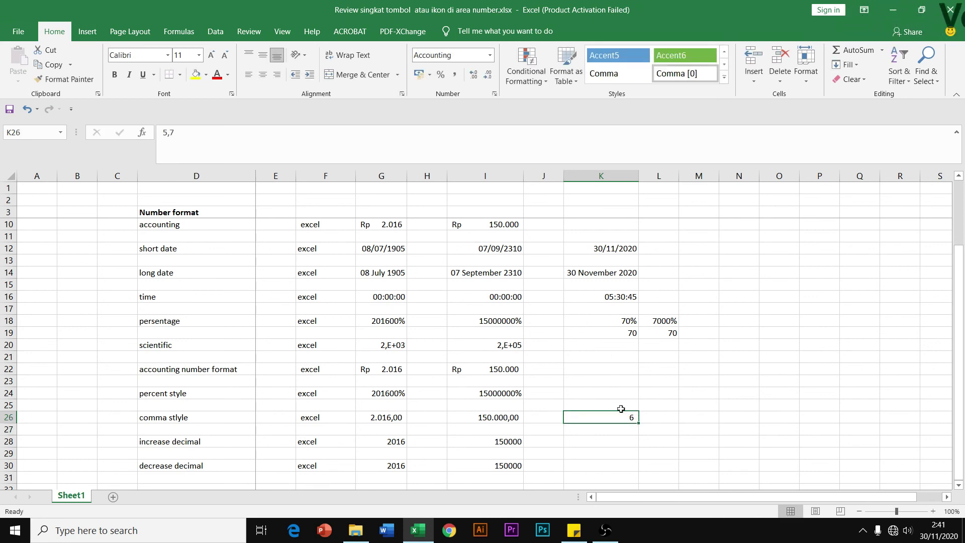
click(473, 77)
click(473, 78)
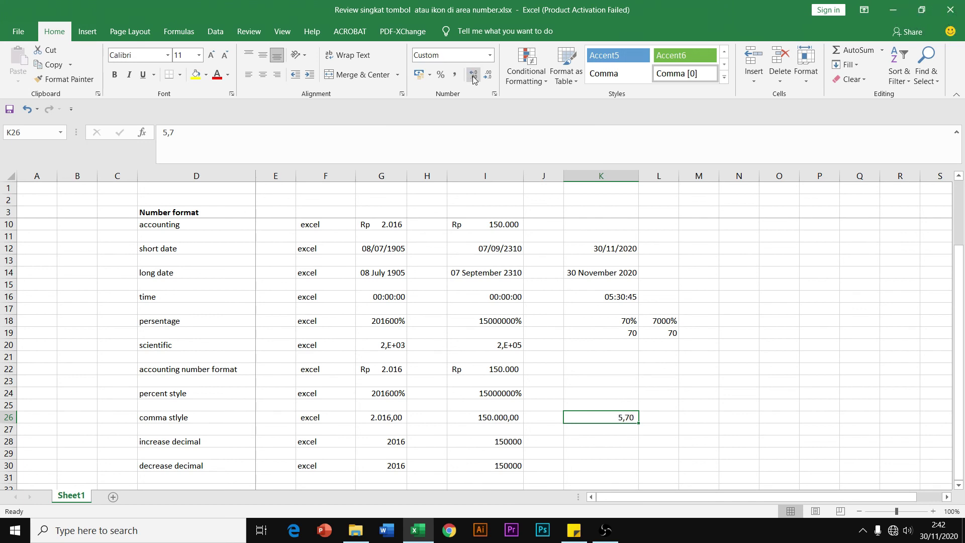